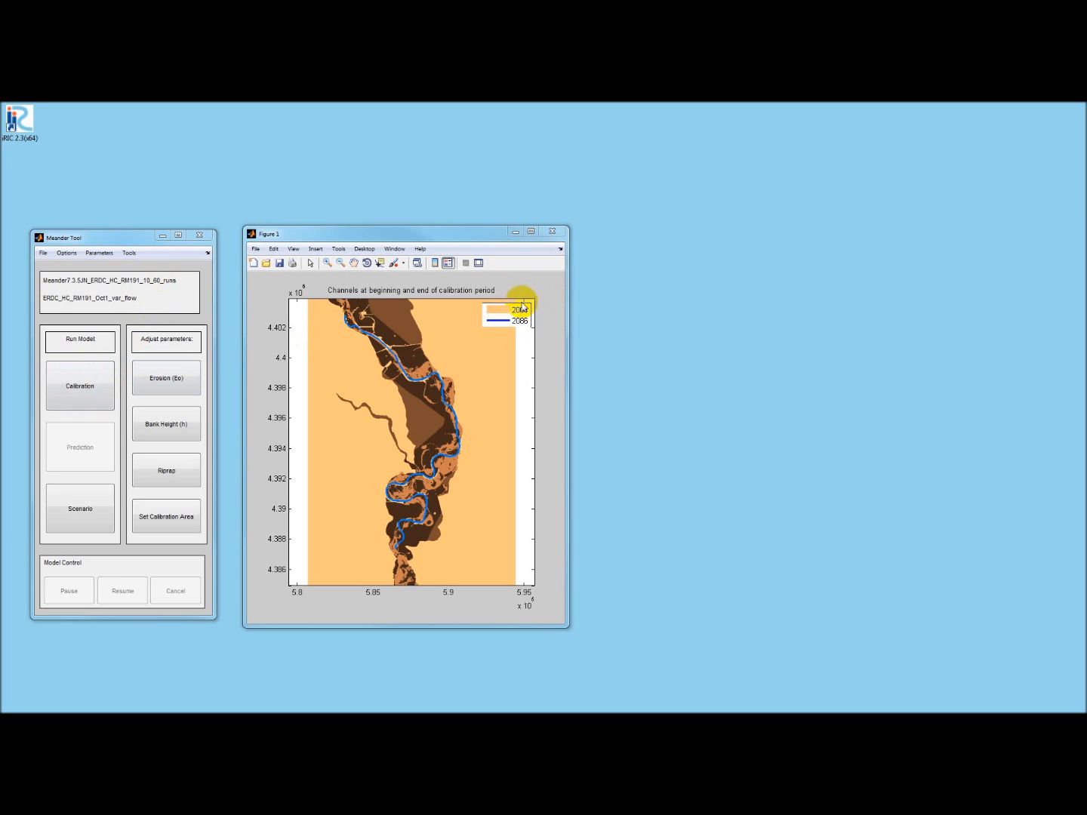
- Start a manual calibration run that uses a variable hydrograph
click(90, 388)
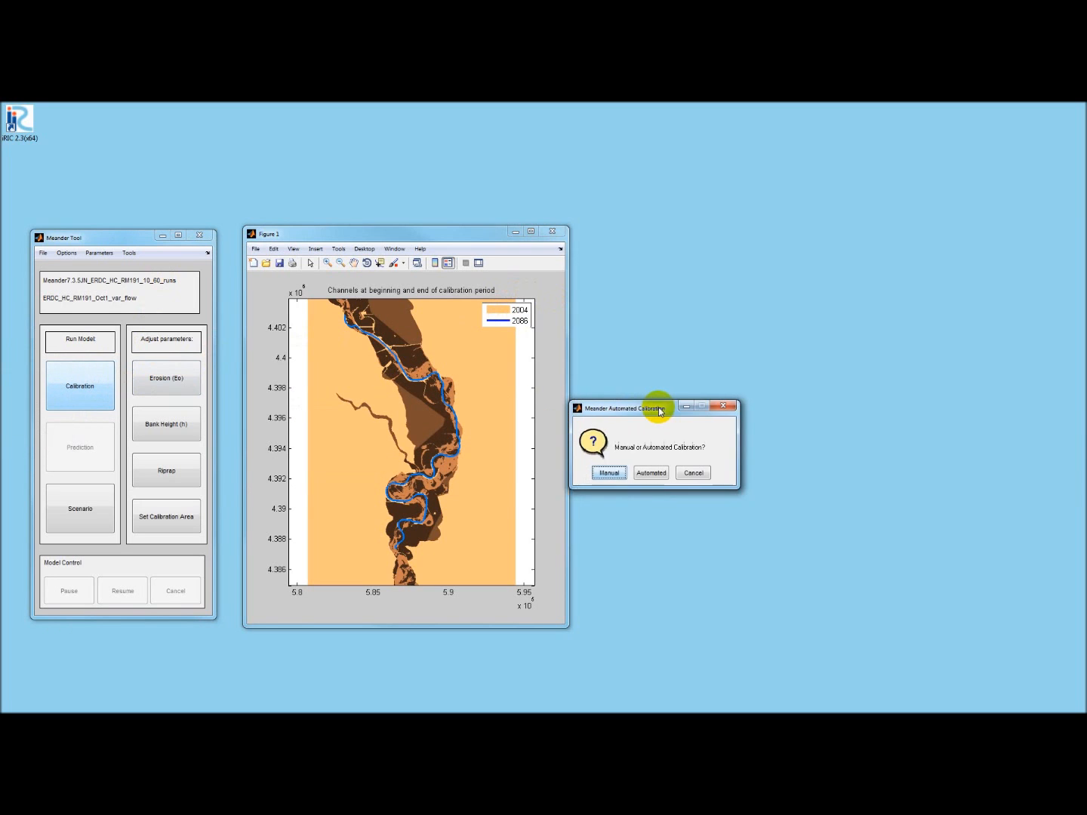
drag(657, 408, 690, 395)
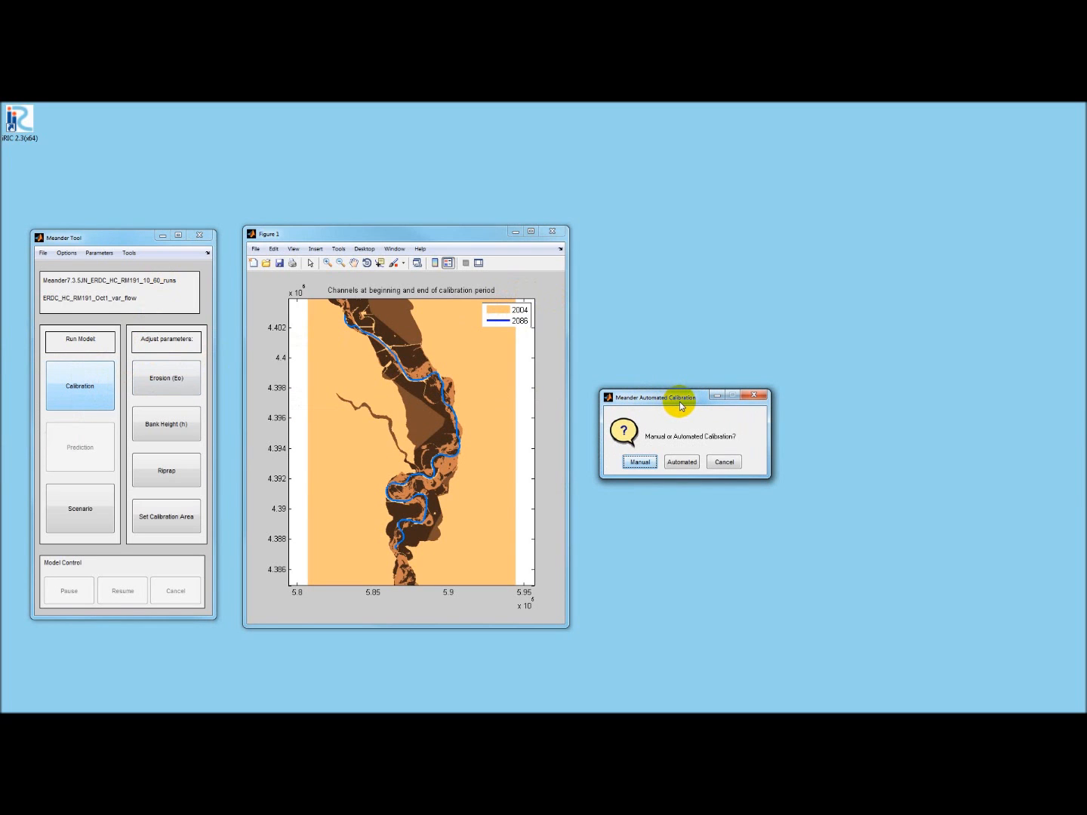
click(640, 462)
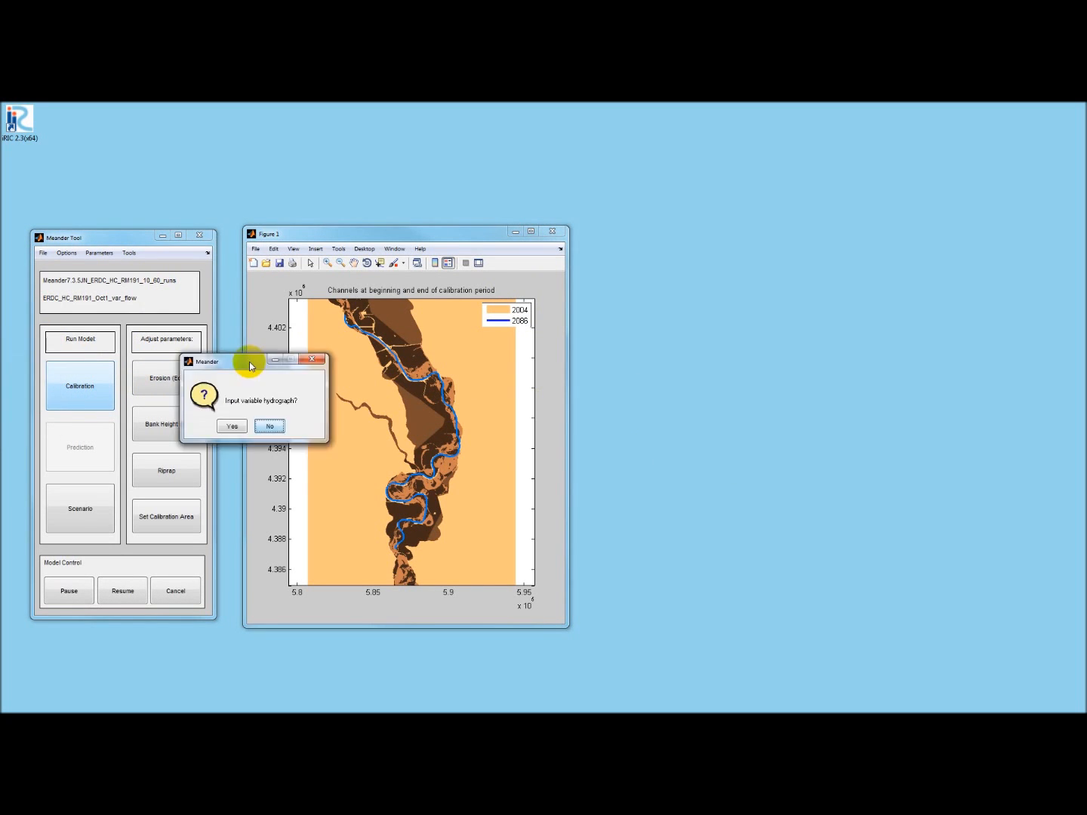
drag(250, 359, 658, 390)
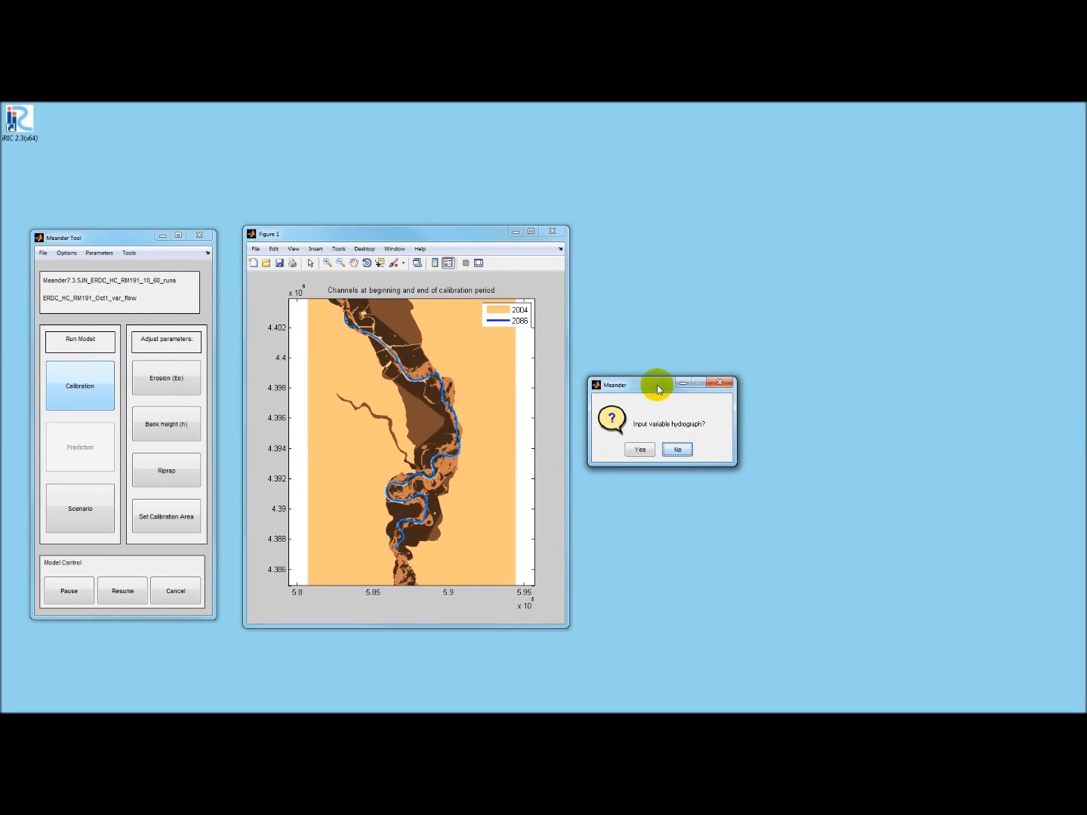
click(639, 449)
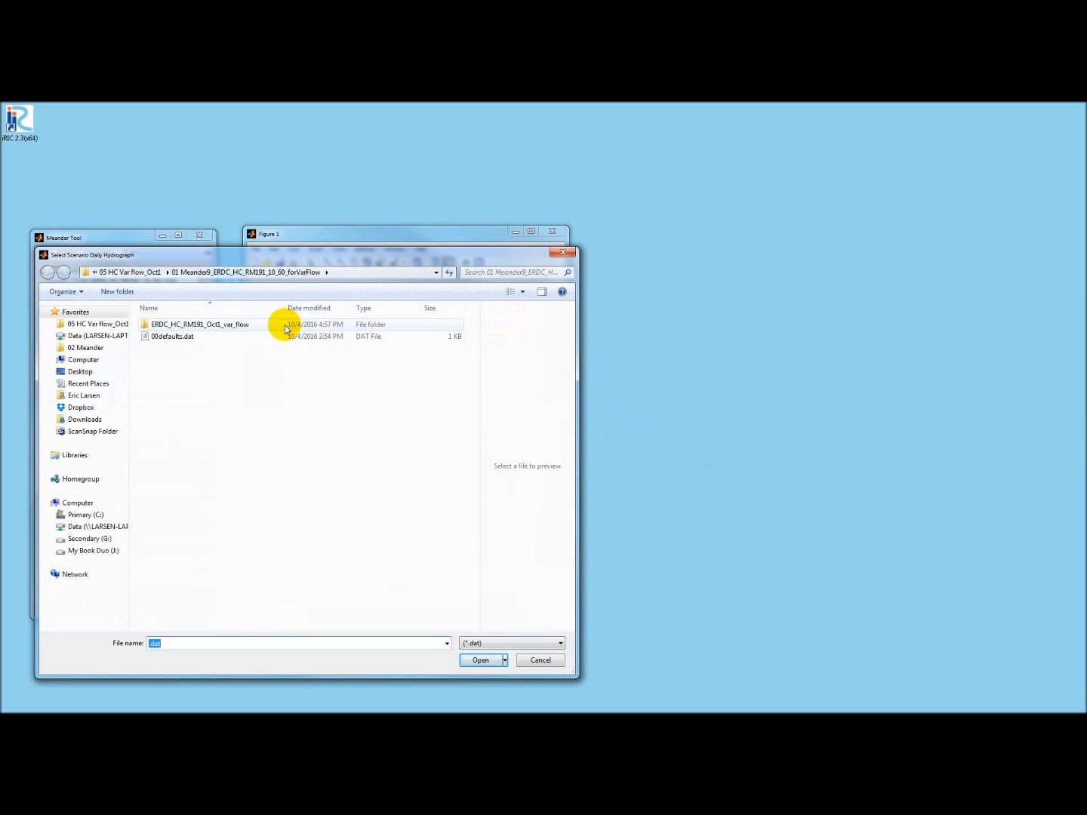
- Load ESO-ELT HC Flow 20131101cms.dat from the 01 Flow data folder as the calibration hydrograph
double_click(214, 324)
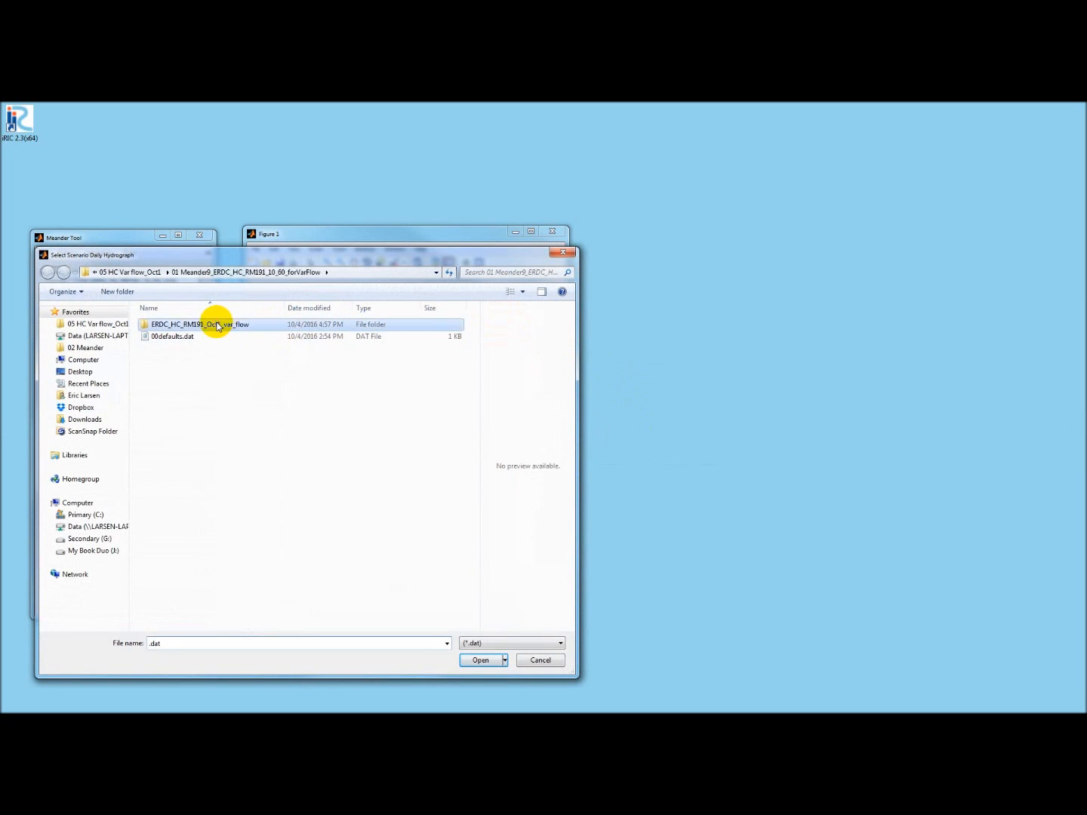
double_click(203, 326)
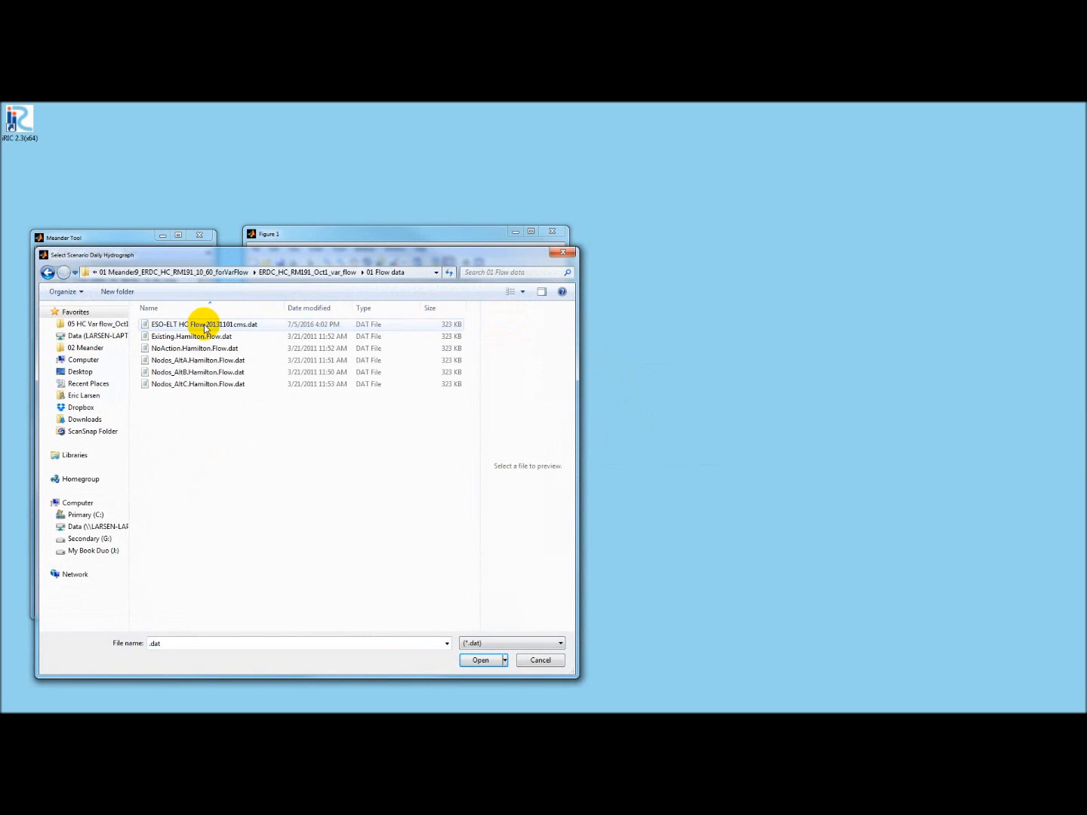
click(205, 328)
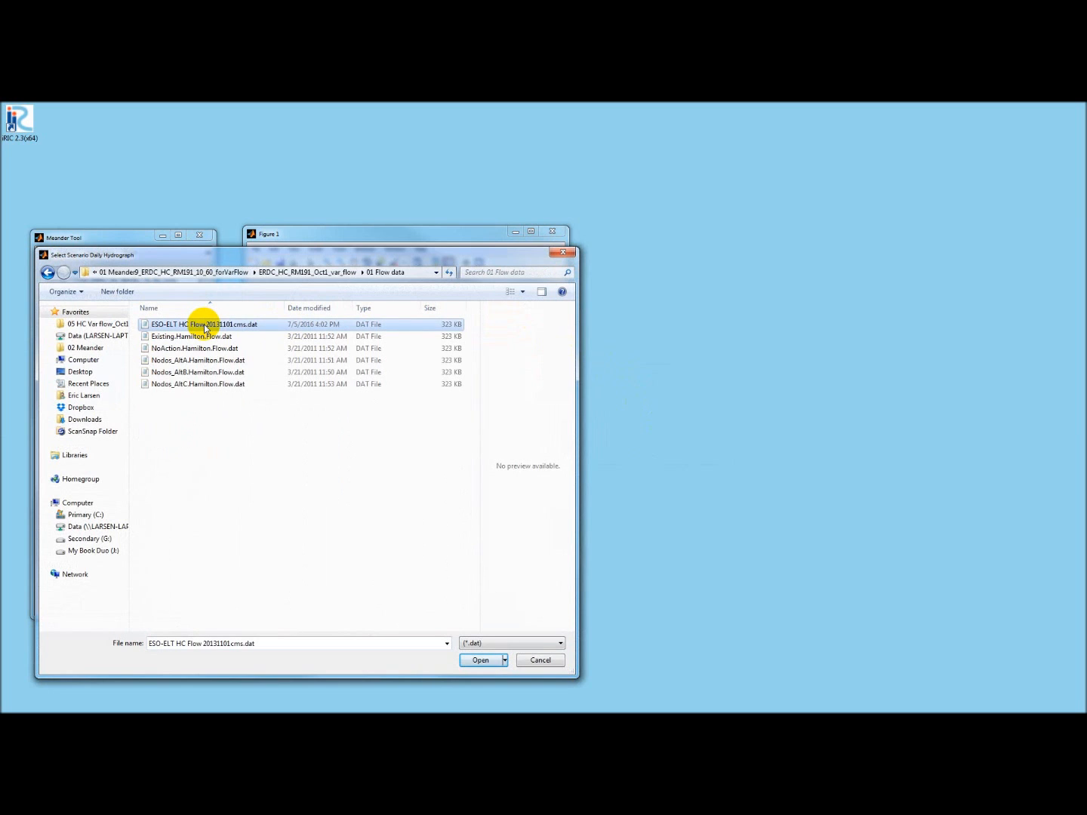
double_click(205, 327)
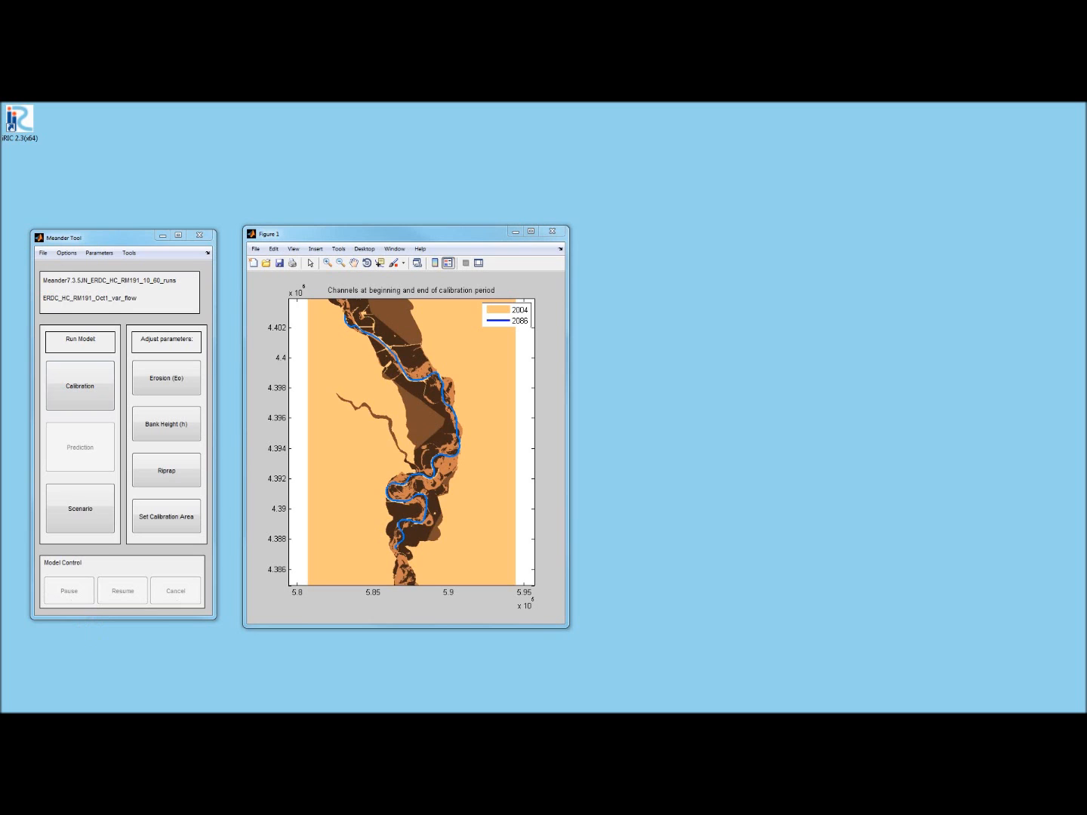
- Open annualPowerCalib.dat in the ERDC_HC_RM191_Oct1_var_flow folder to review its annual power values, then close it
key(alt+Tab)
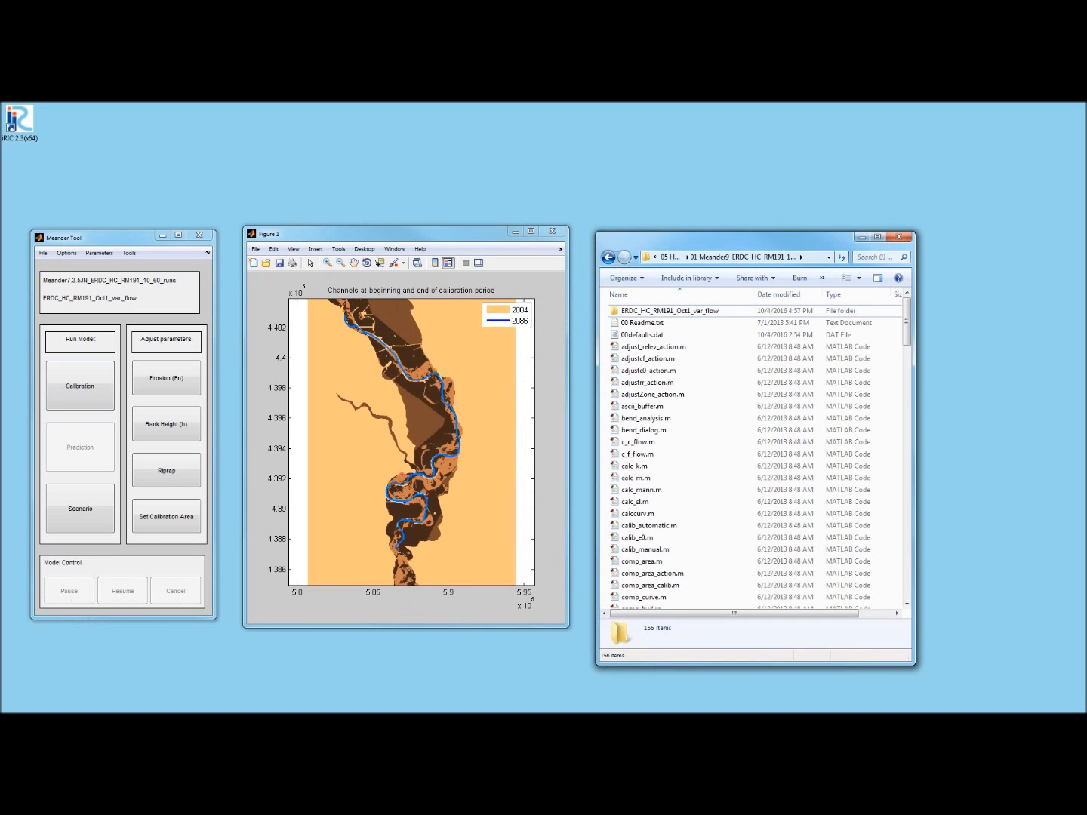
double_click(670, 312)
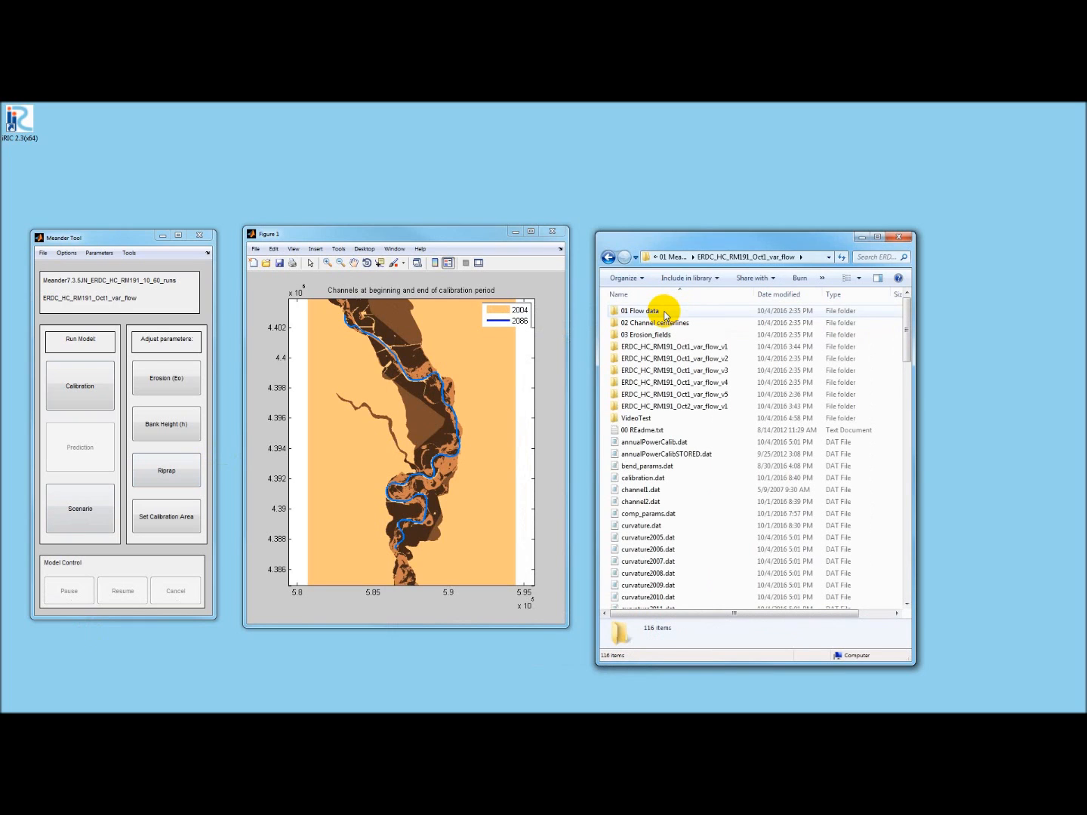
double_click(633, 445)
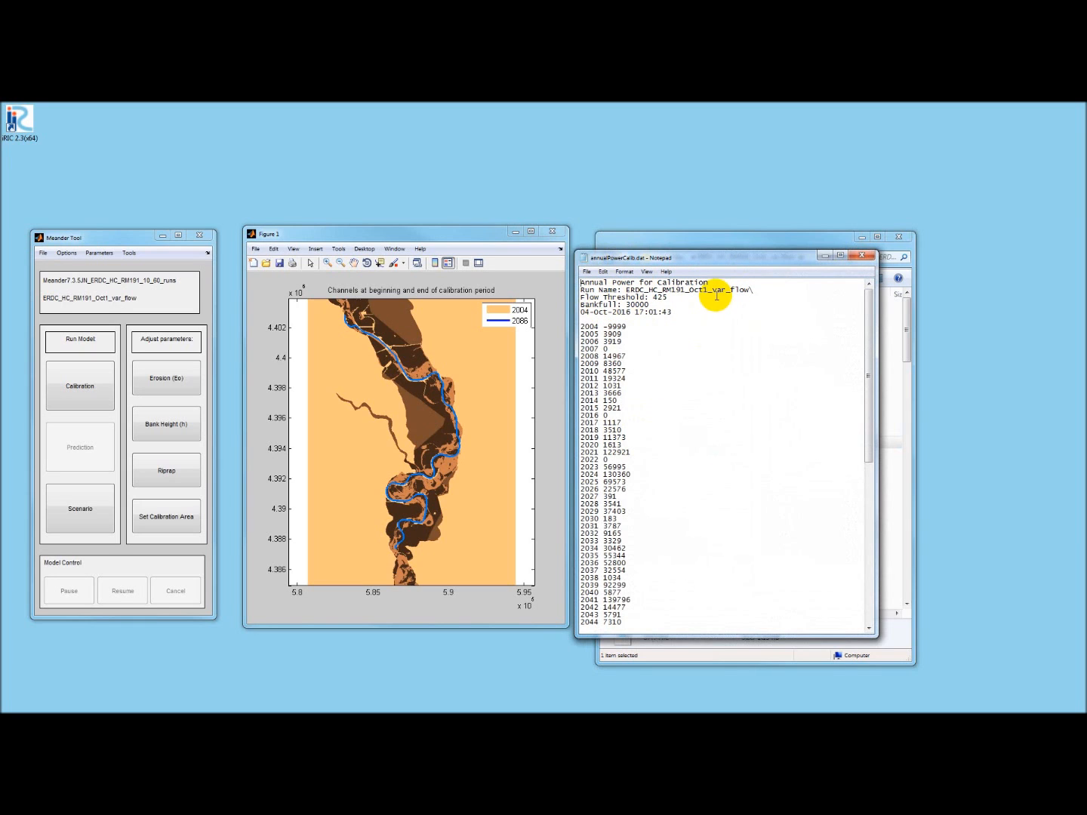
click(859, 256)
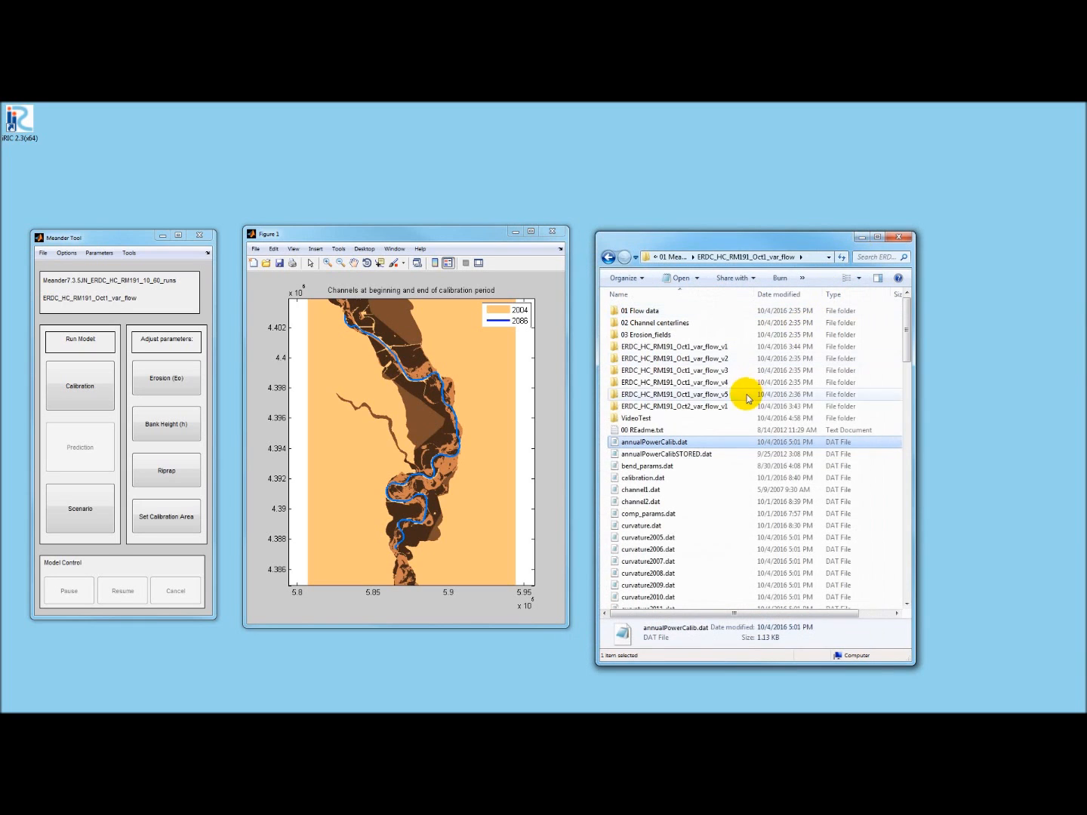
- Open scaledAnnualPowerCalib.dat to review the scaled annual power values, then close it and the file browser
scroll(723, 444, down, 8)
scroll(724, 444, down, 20)
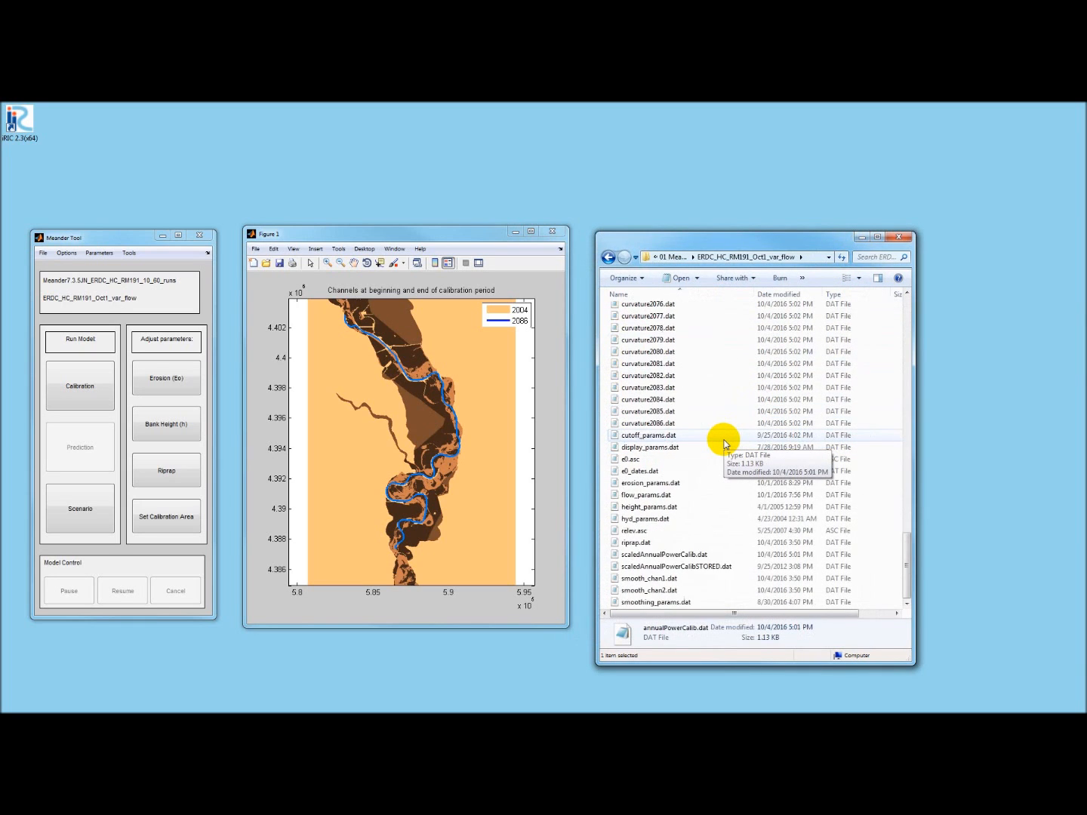
double_click(664, 555)
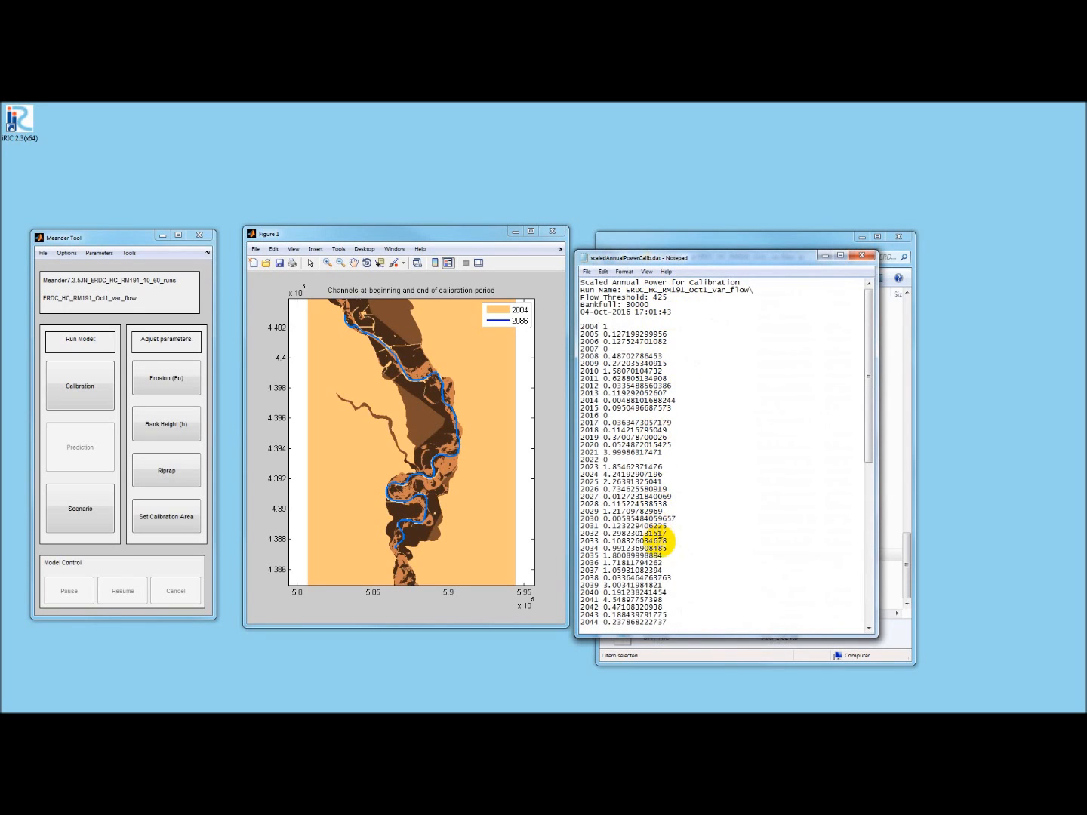
click(862, 258)
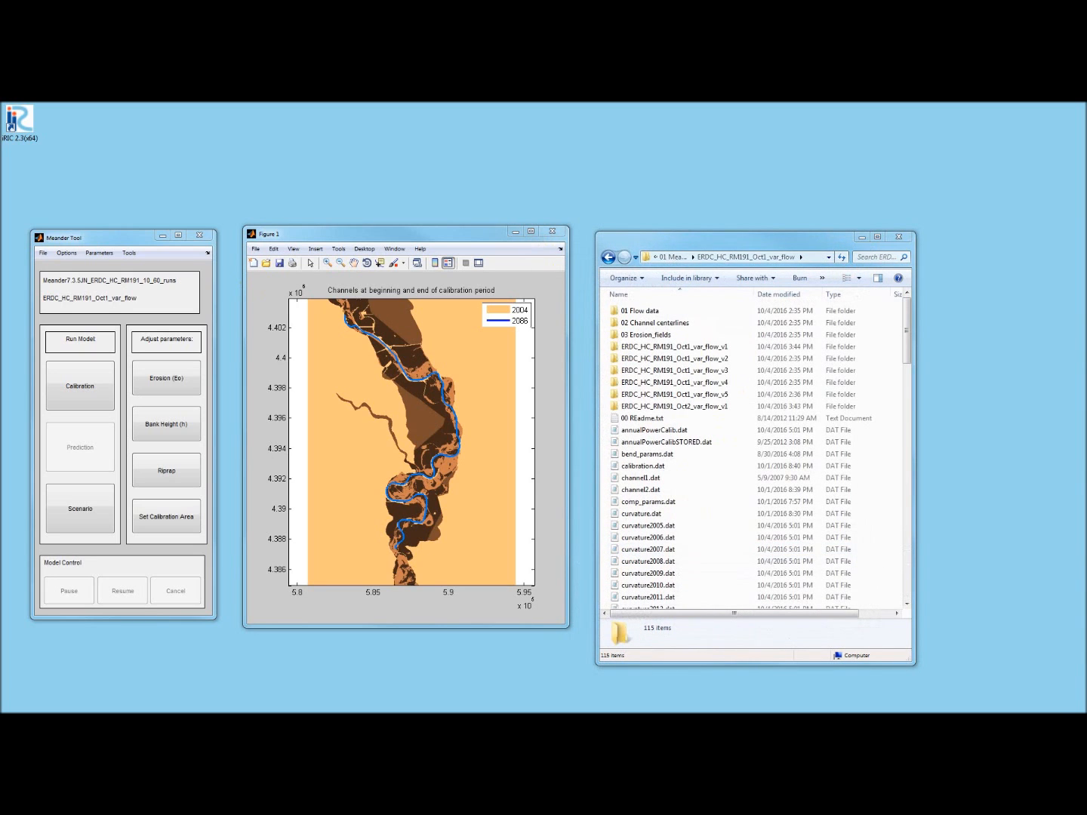
click(900, 238)
- Start a scenario run from Channel 2, predicting to year 2086
click(92, 511)
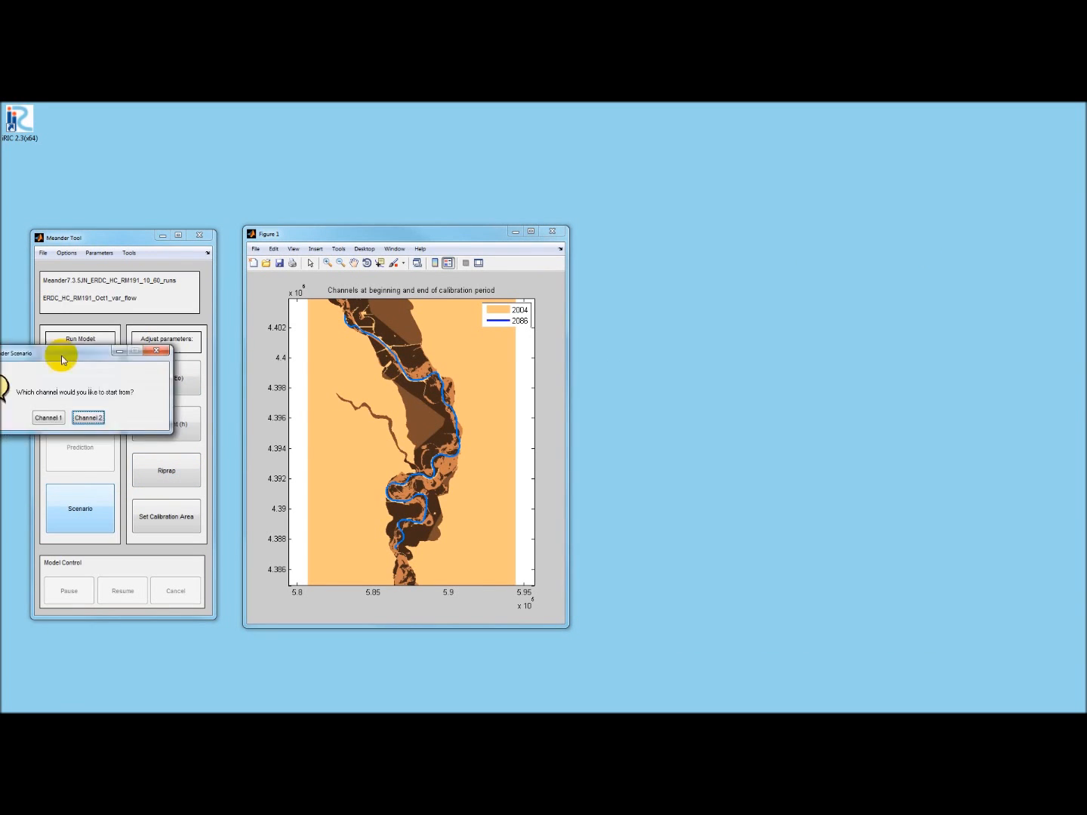
drag(64, 352, 700, 349)
click(685, 408)
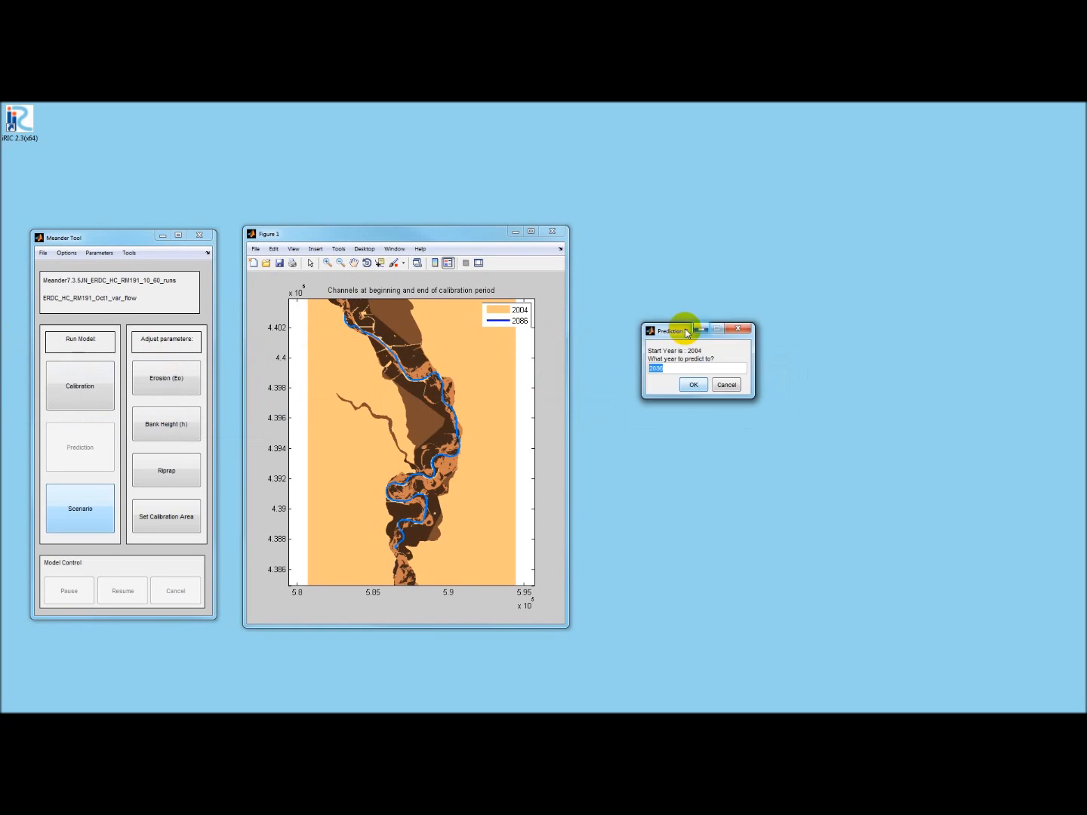
drag(688, 329, 738, 330)
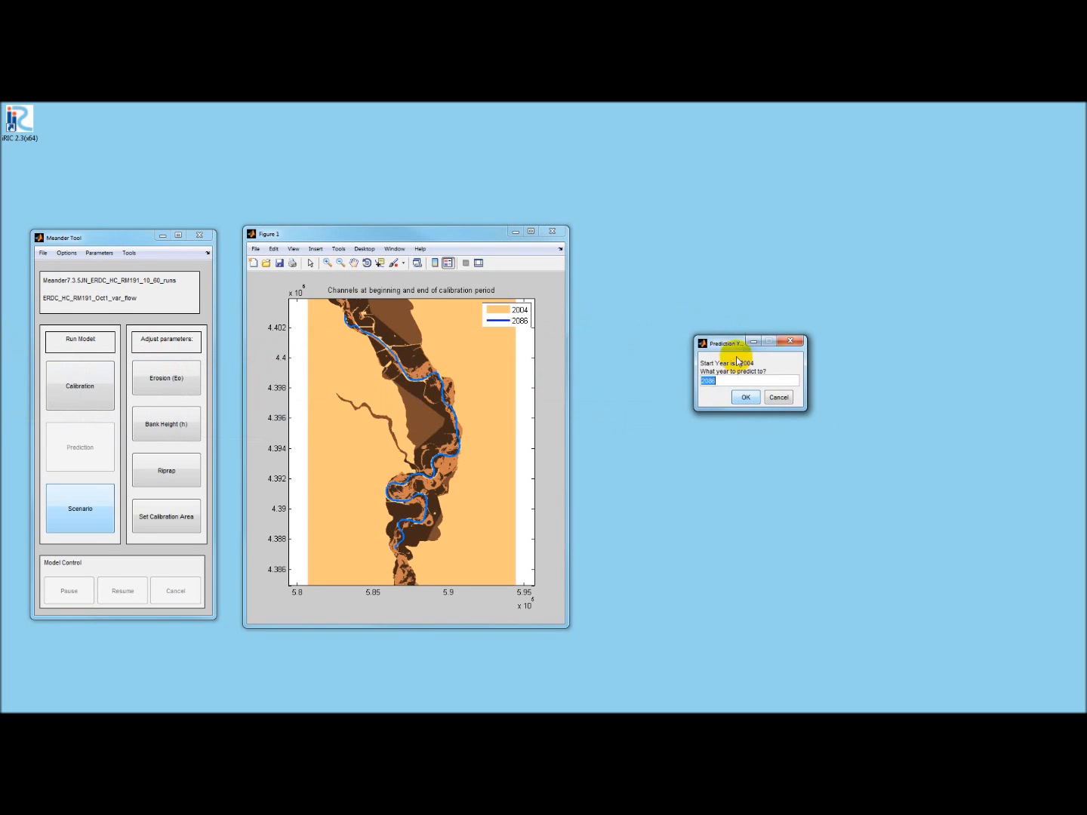
click(745, 397)
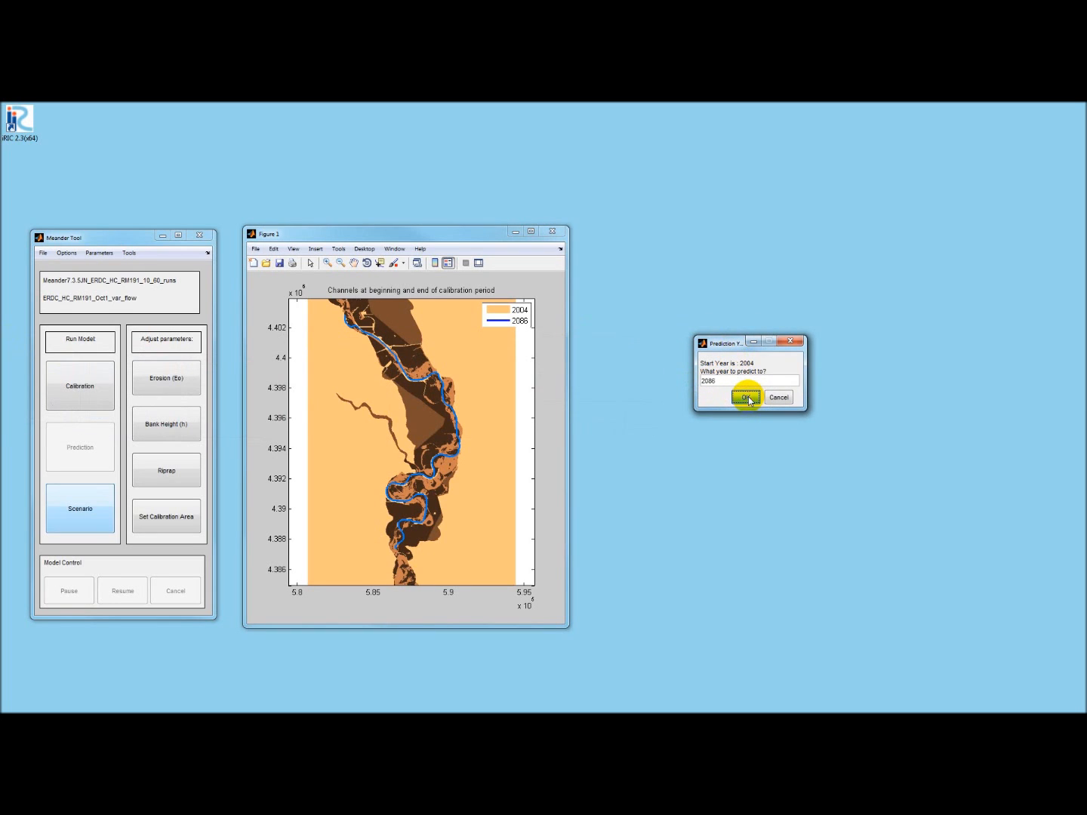
- Name the scenario output folder VideoTest
drag(342, 369, 701, 381)
text(VideoTest)
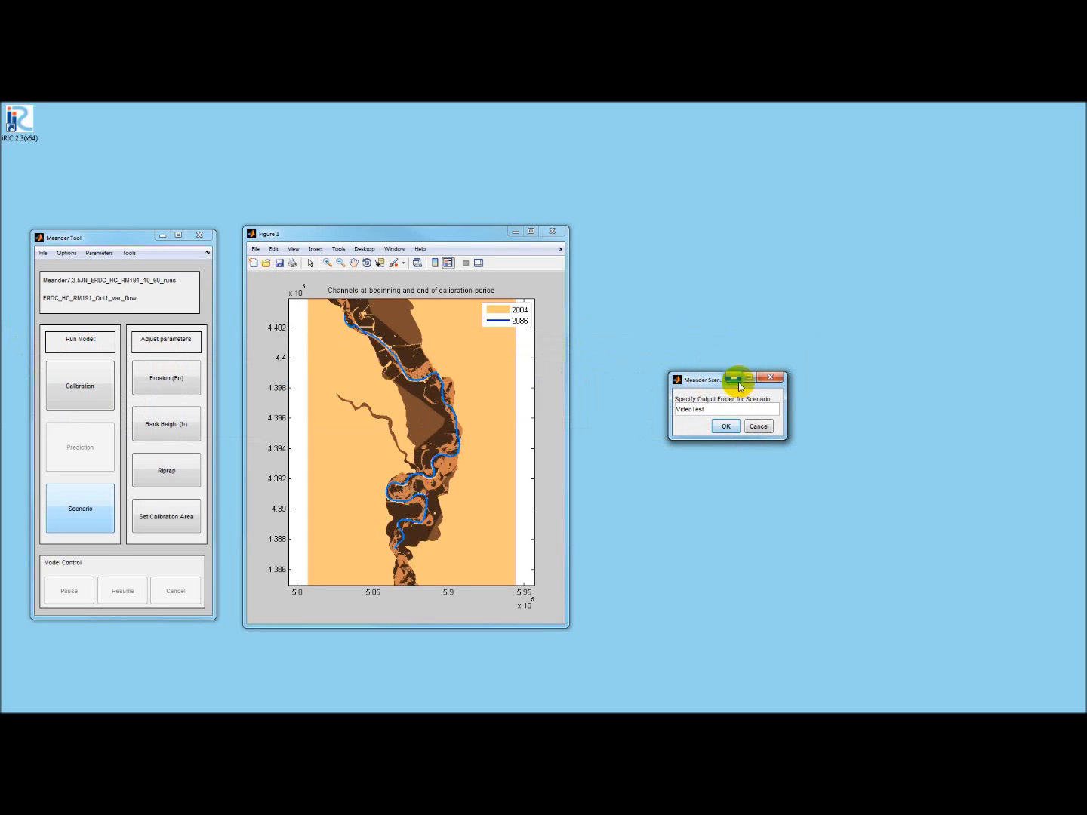
click(725, 427)
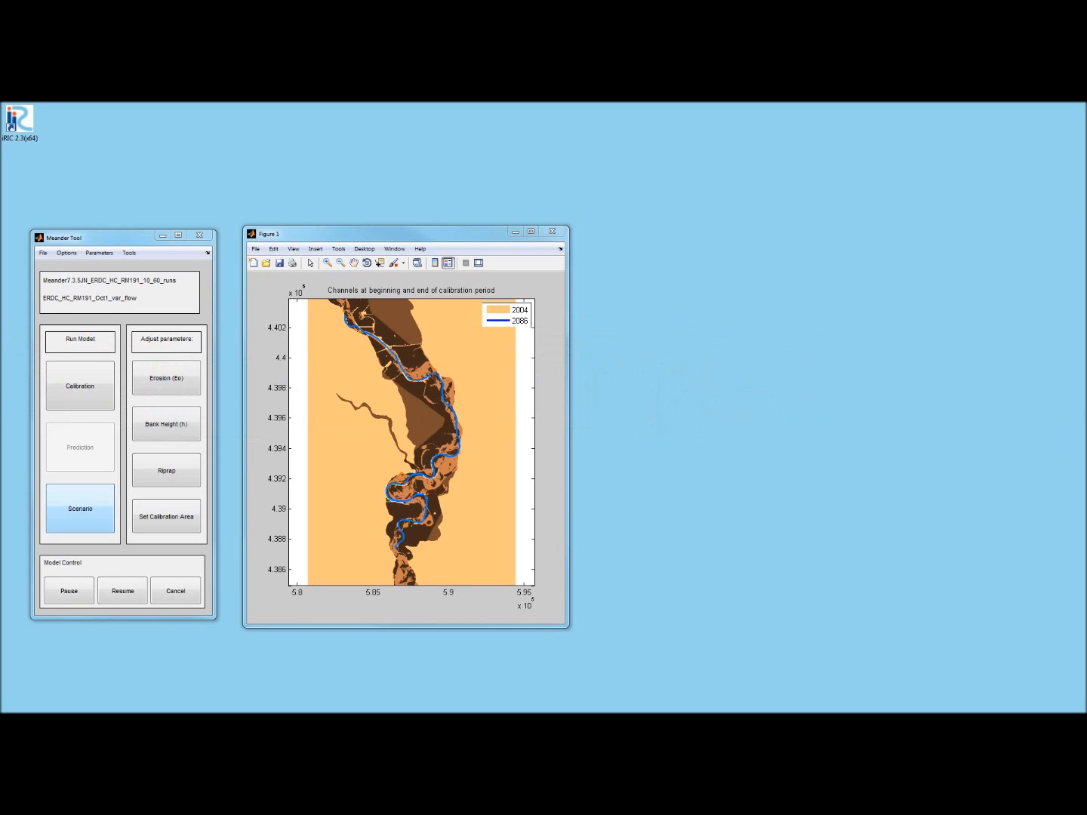
- Load ESO-ELT HC Flow 20131101cms.dat from the 01 Flow data folder as the scenario's variable hydrograph
drag(42, 349, 654, 399)
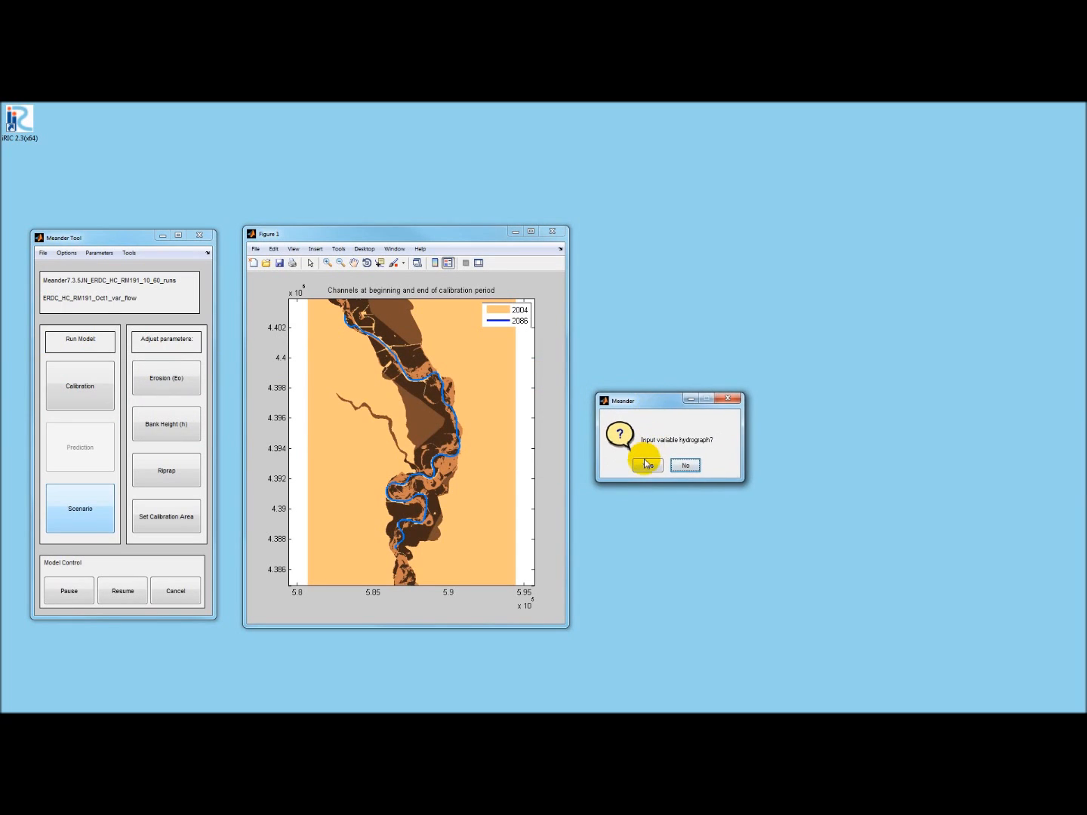
click(648, 465)
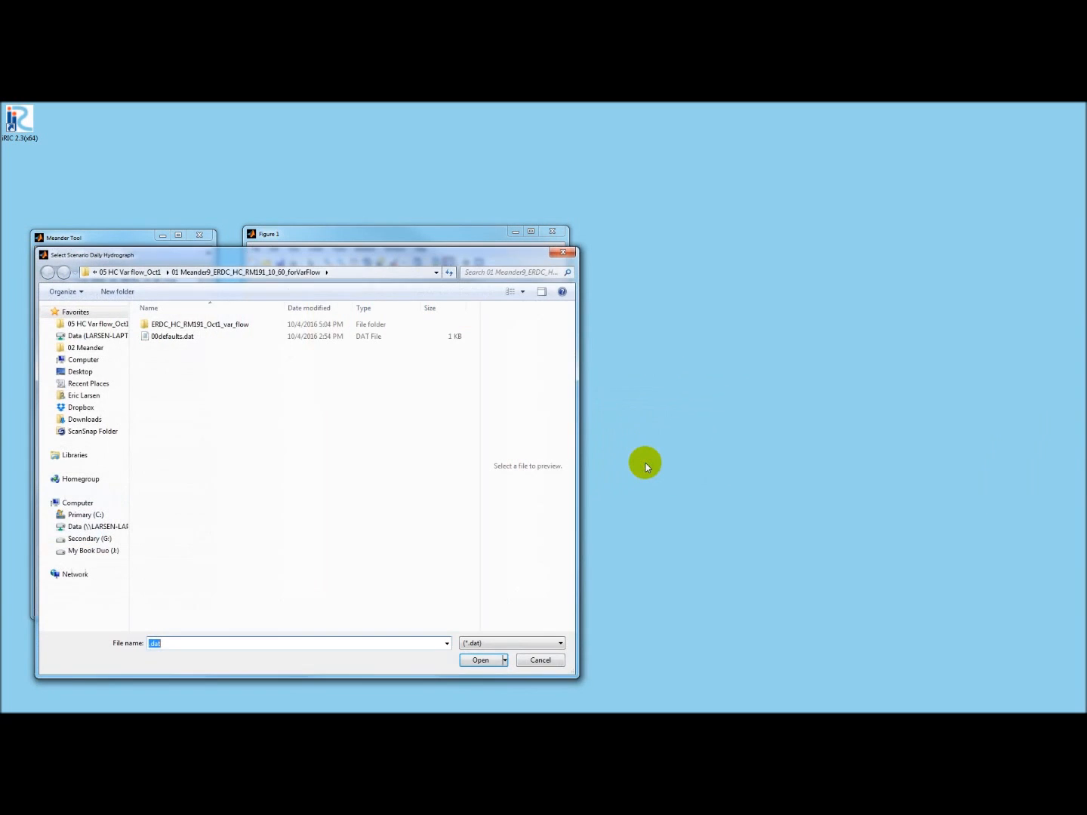
double_click(199, 326)
double_click(199, 326)
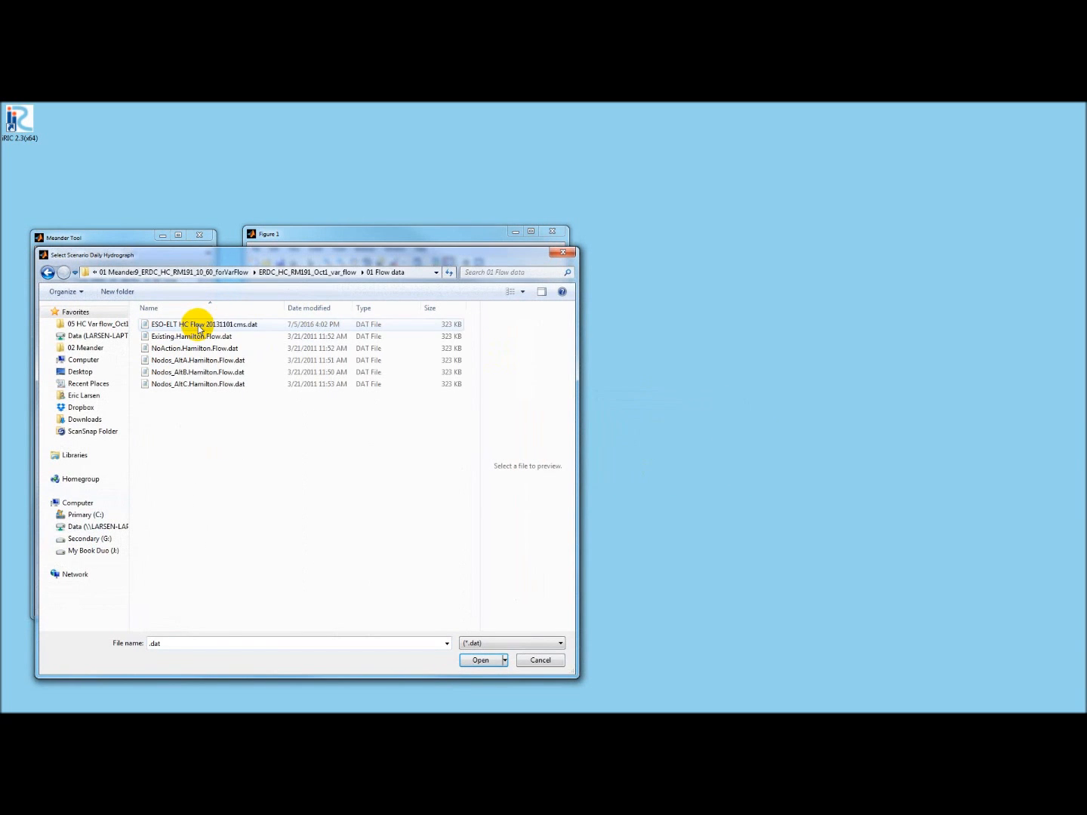
click(199, 326)
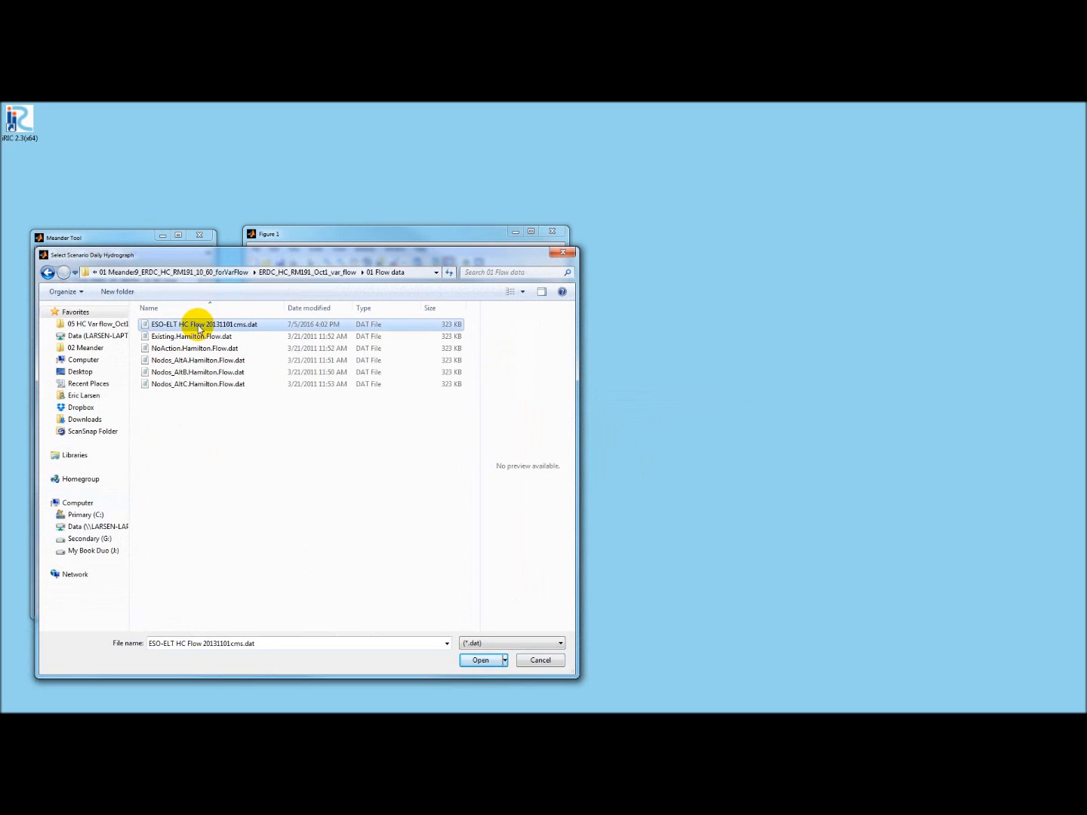
double_click(200, 325)
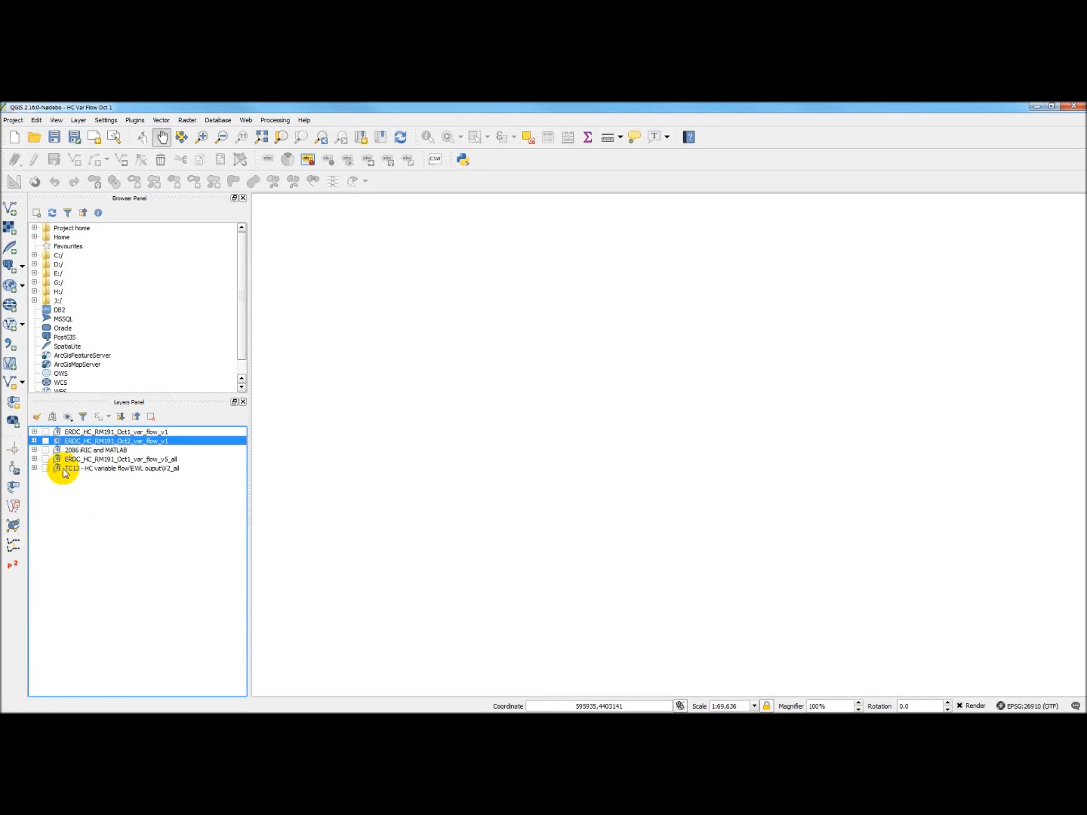
- Show the ERDC_HC_RM191_Oct2_var_flow_v1 layer and zoom into the lower river bend
click(45, 441)
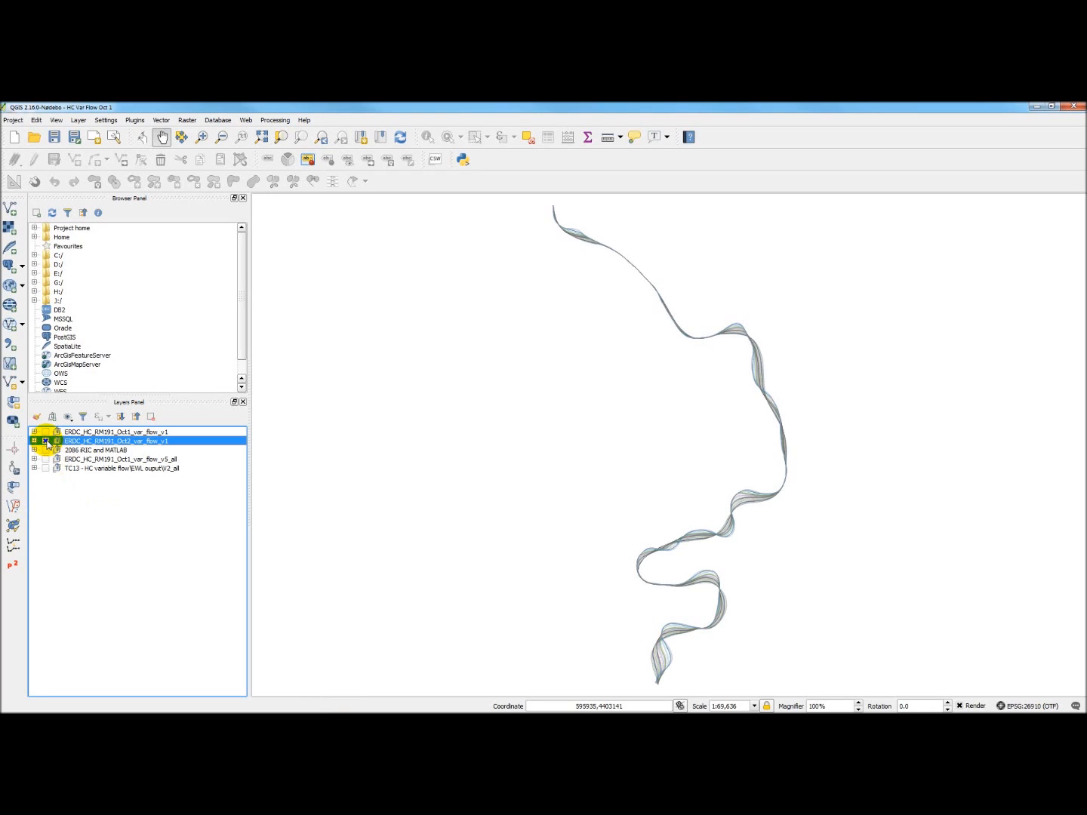
click(199, 138)
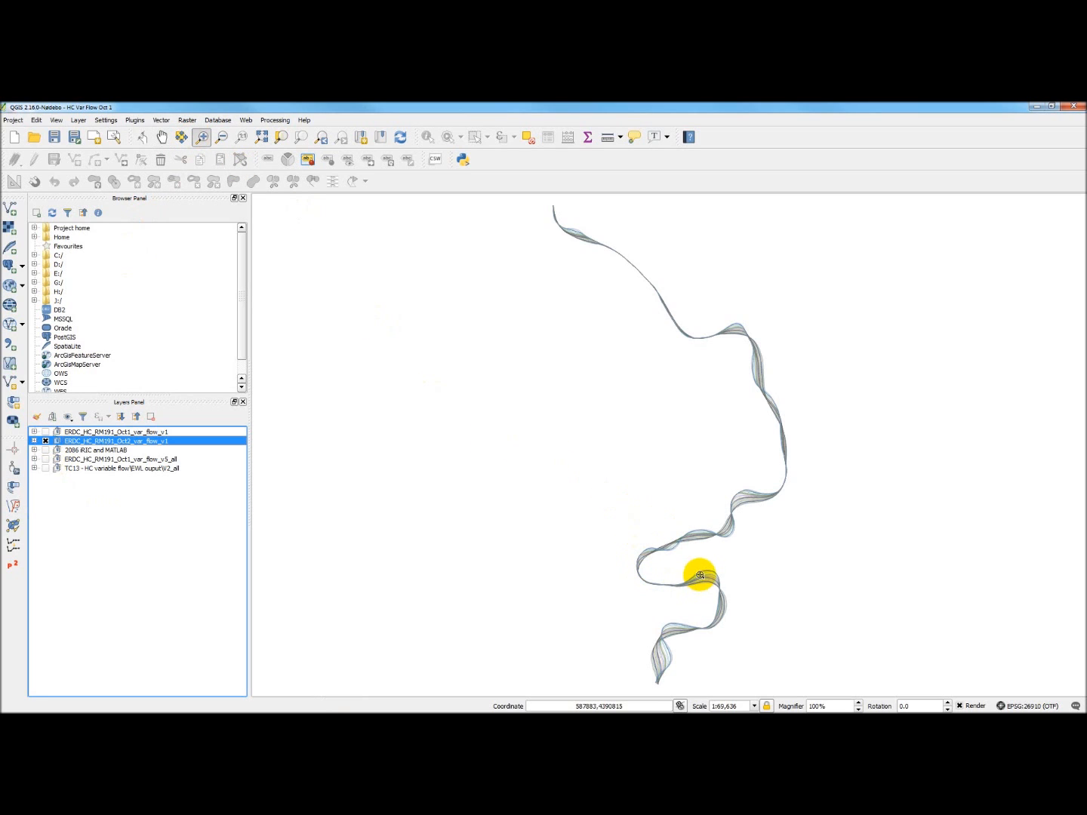
drag(675, 570, 736, 593)
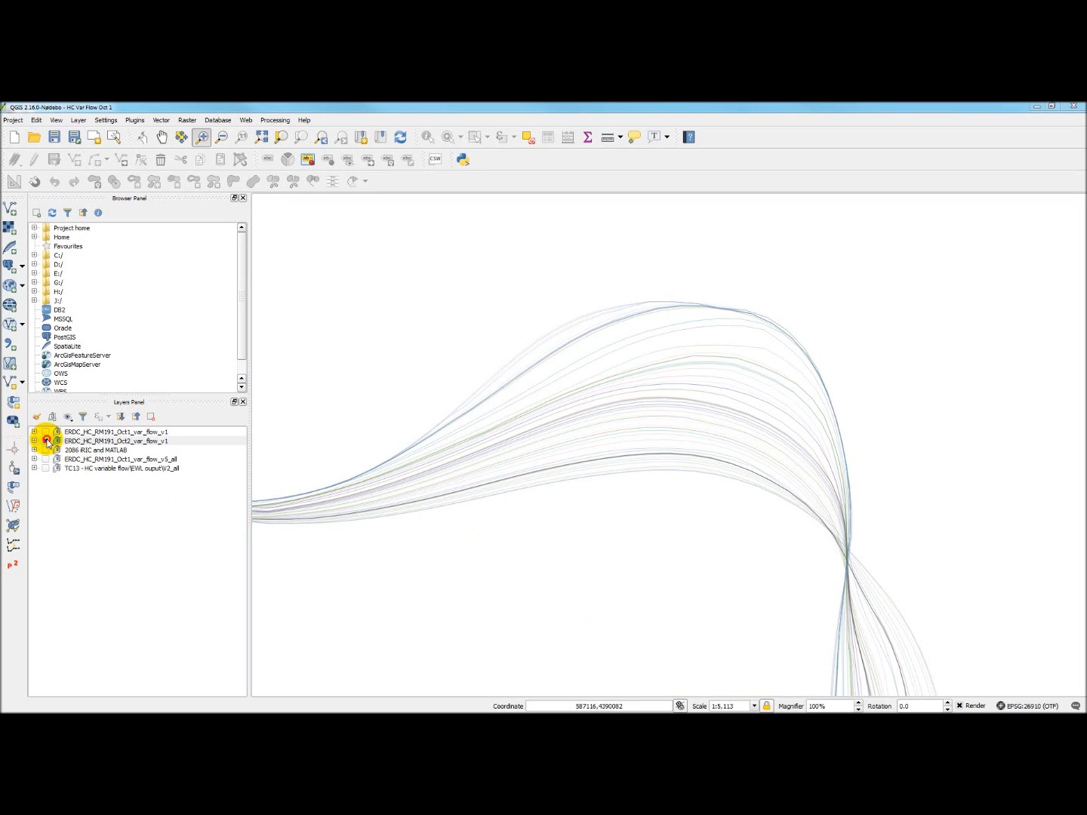
- Toggle between the Oct1 and Oct2 var_flow_v1 layers to compare their channel centerlines
click(45, 440)
click(46, 430)
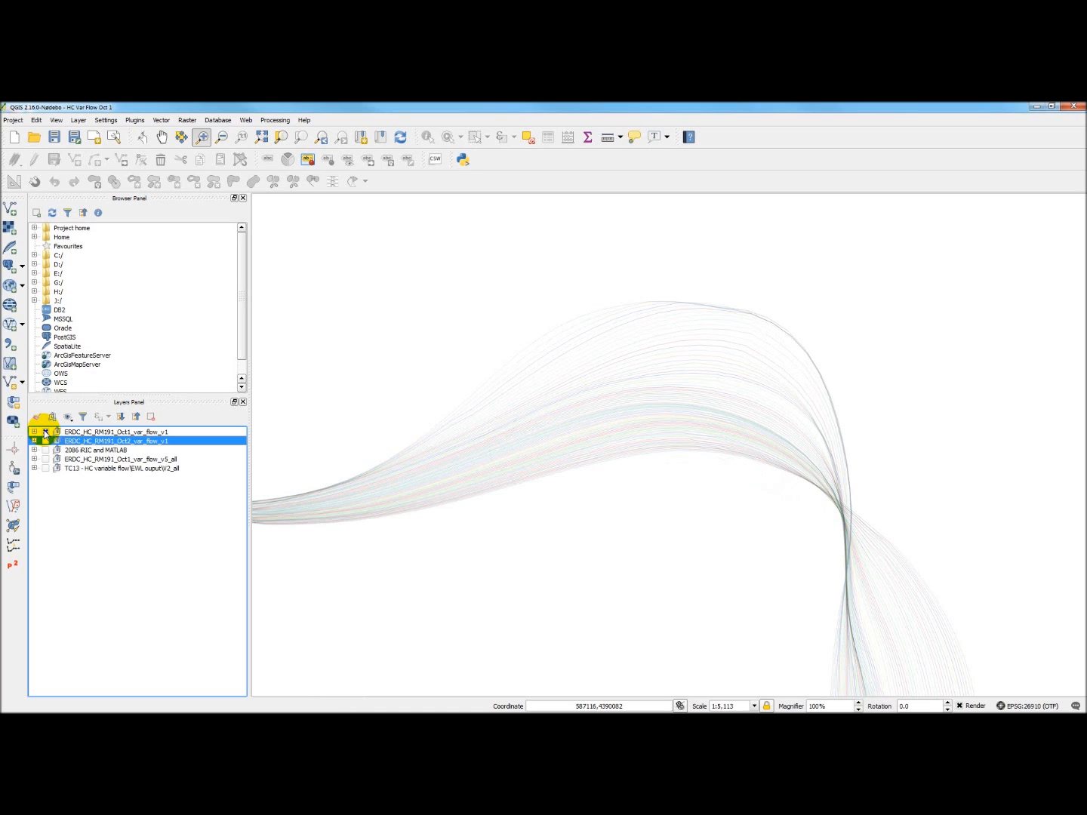
click(45, 432)
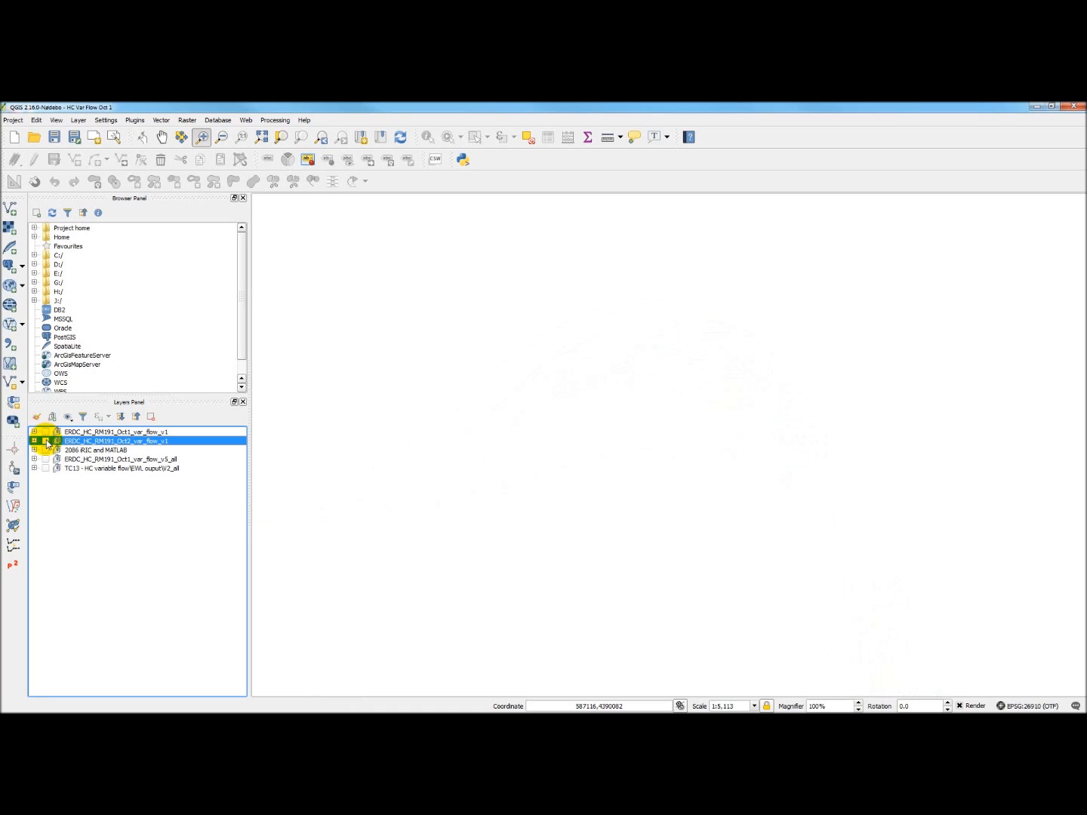
click(46, 440)
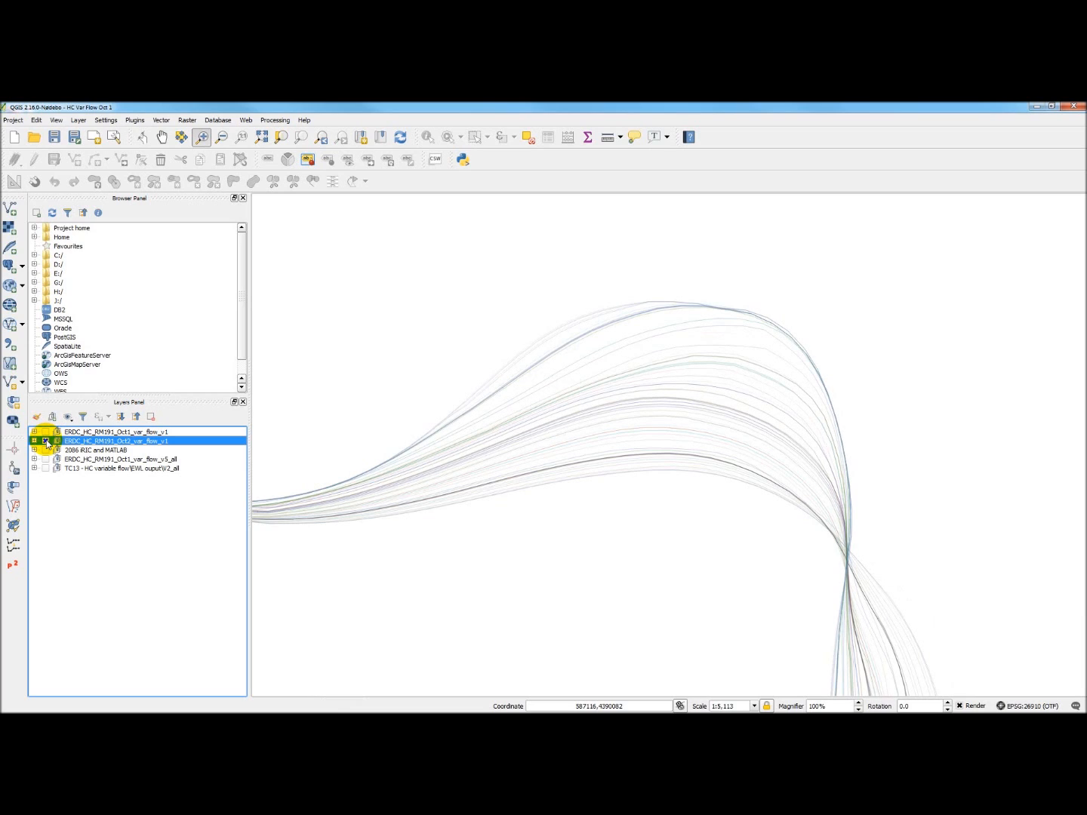
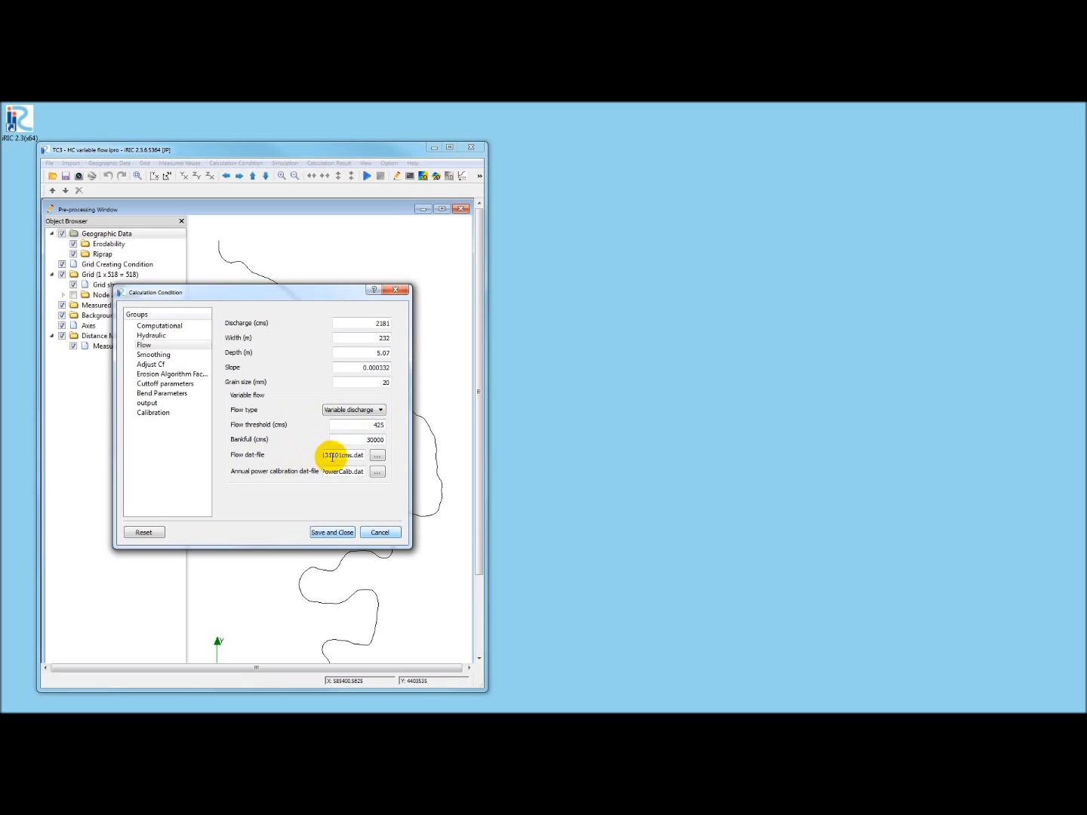
- Choose ESO-ELT HC Flow 20131101cms.dat from the 05 HC Var flow_Oct1 folder as the flow dat-file
click(378, 455)
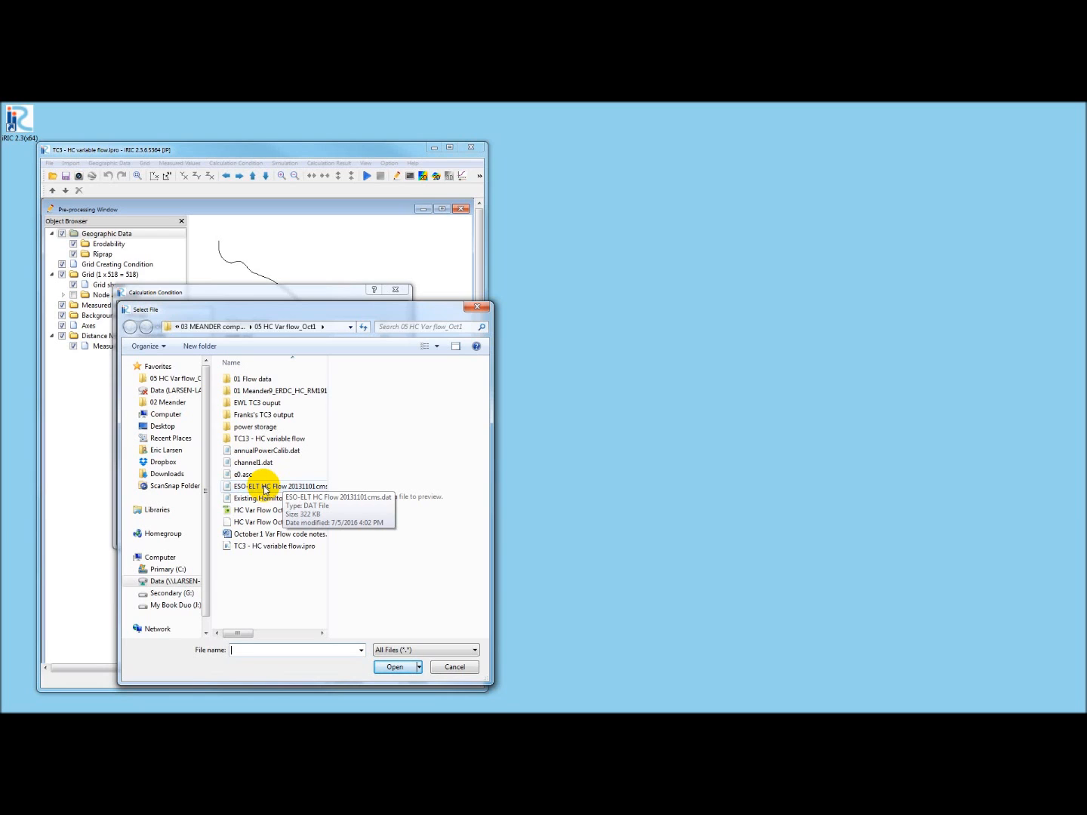
click(264, 487)
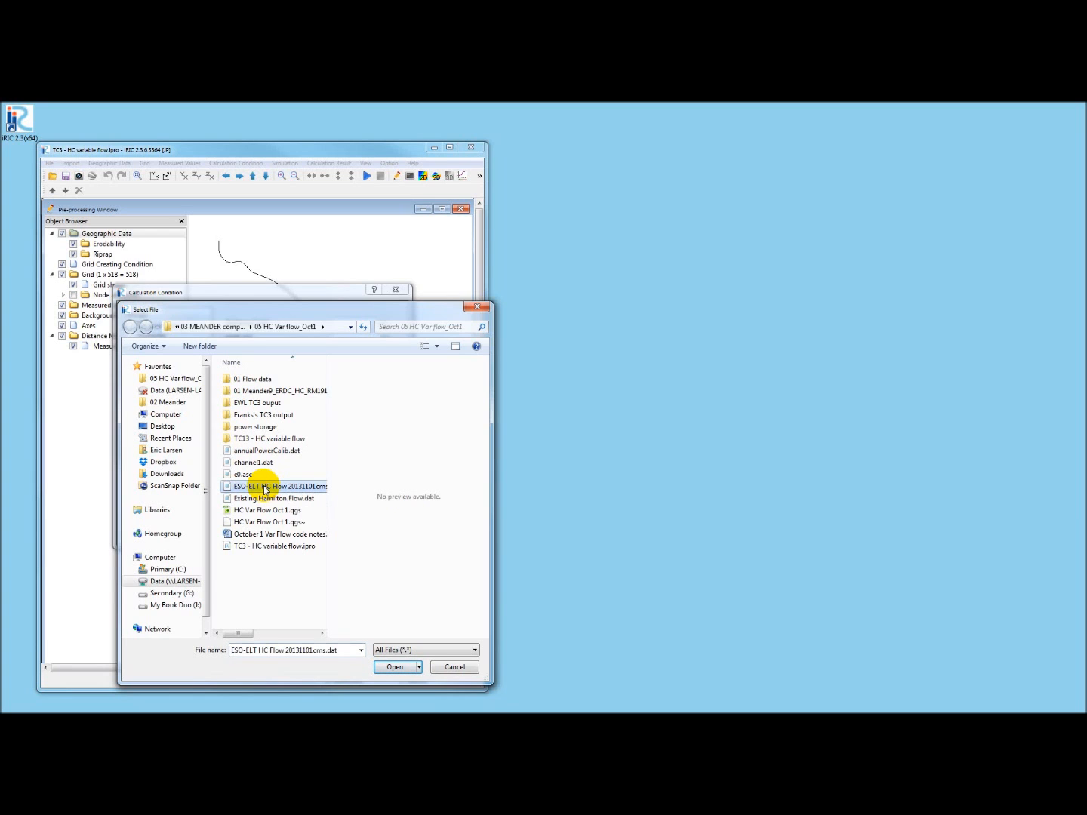
double_click(264, 488)
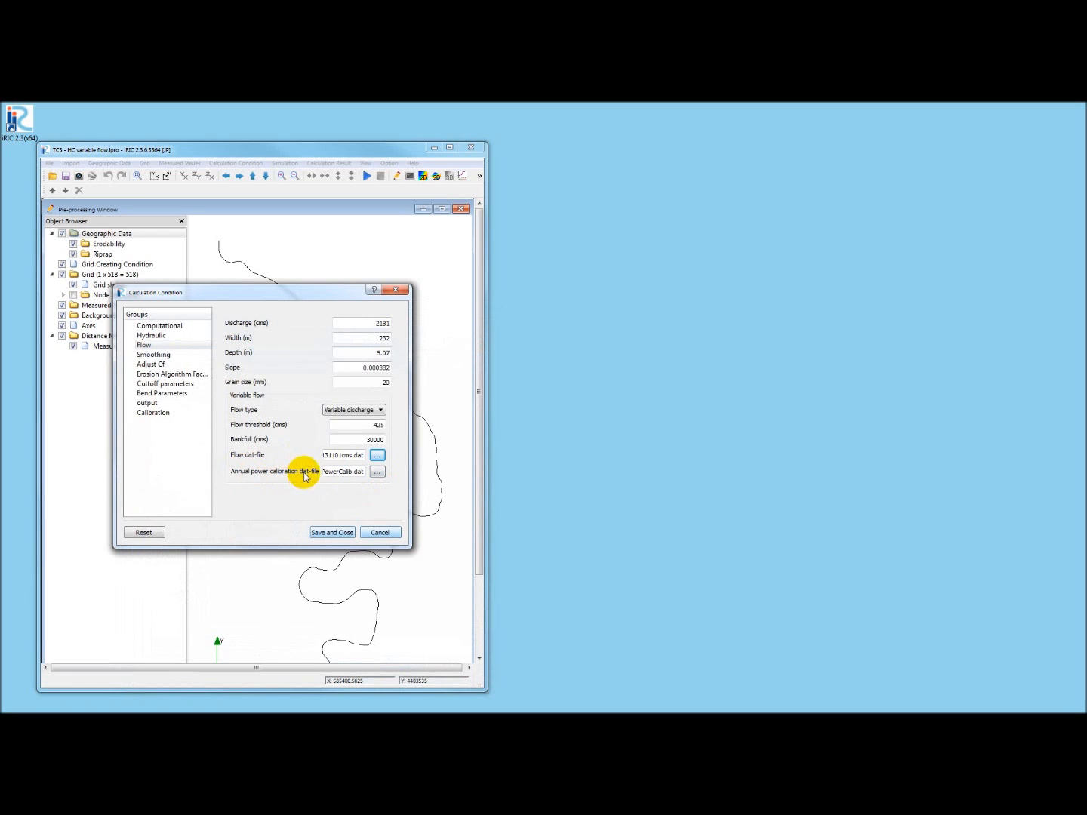
- Set the annual power calibration dat-file to annualPowerCalib.dat
click(376, 473)
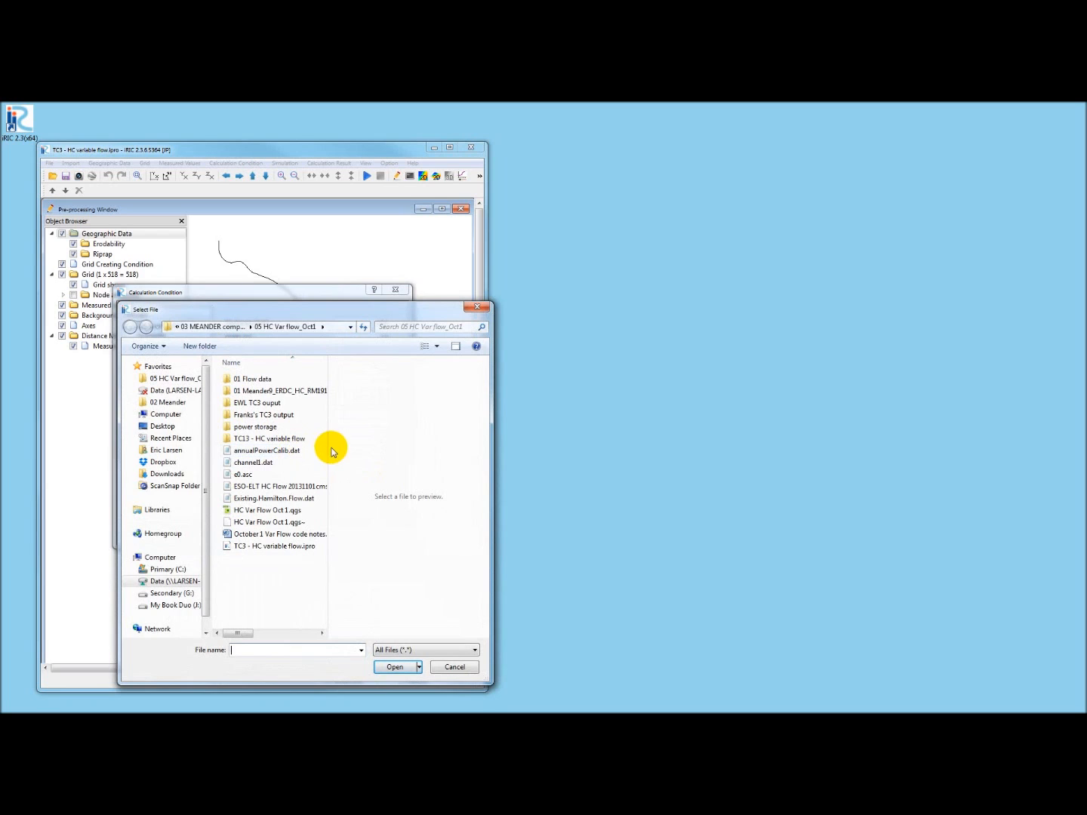
drag(327, 441, 446, 439)
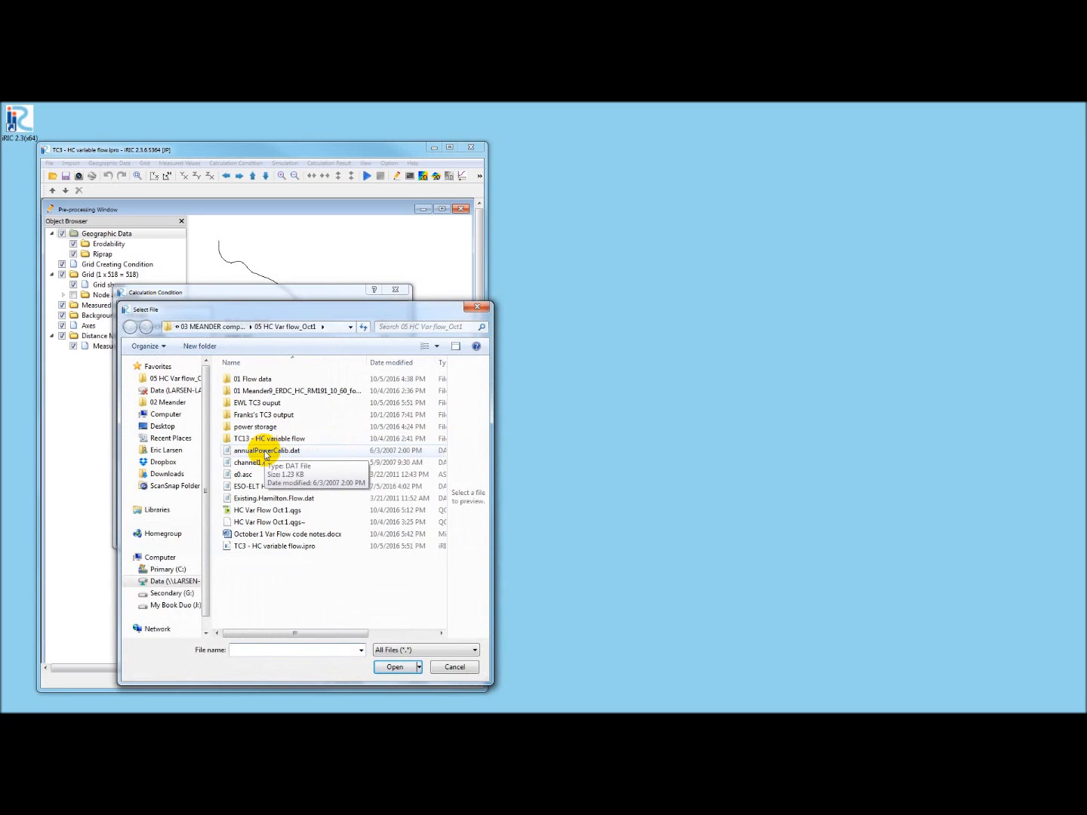
double_click(265, 451)
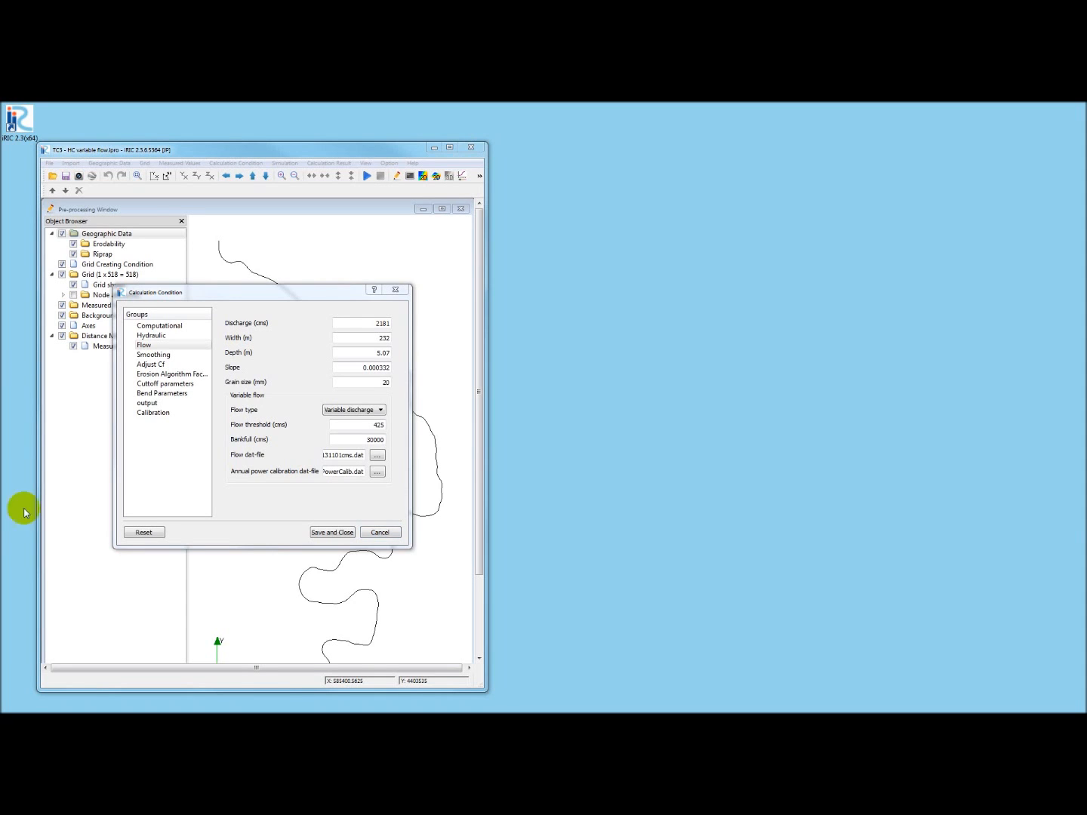
- Set the erodibility ASCII grid to e0.asc under Erosion Algorithm Factors, then save and close the calculation conditions
click(166, 373)
click(376, 371)
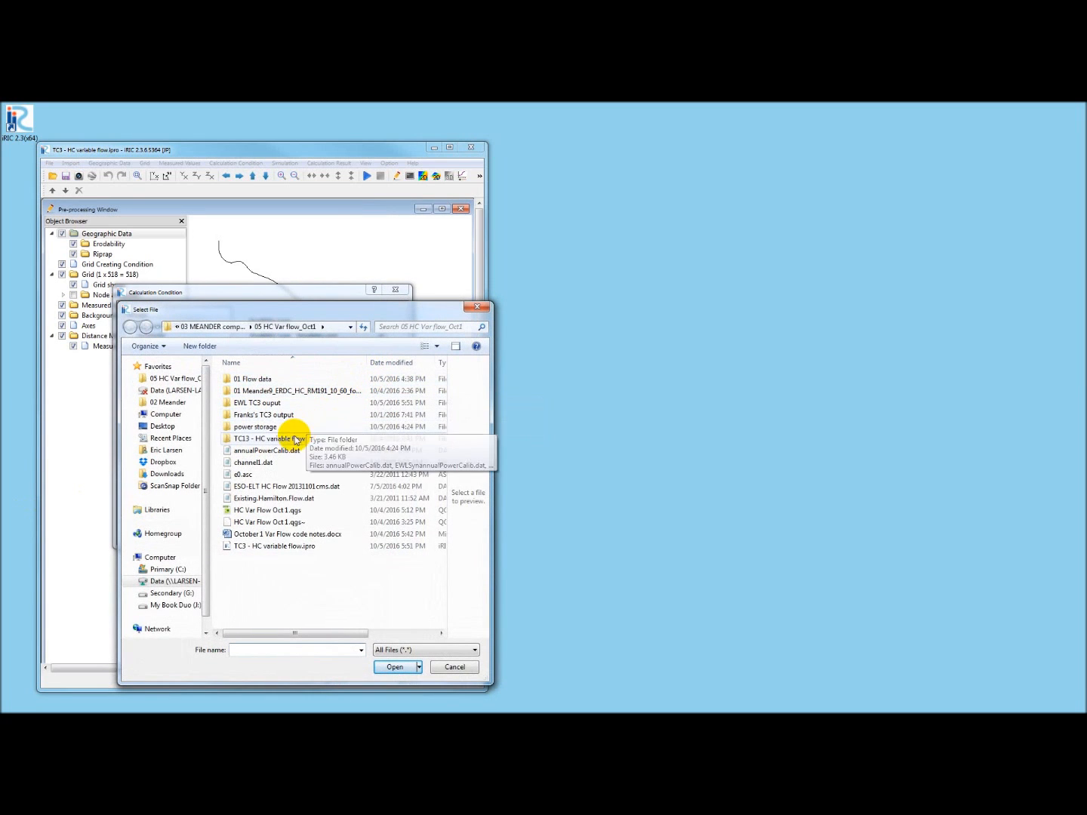
double_click(243, 473)
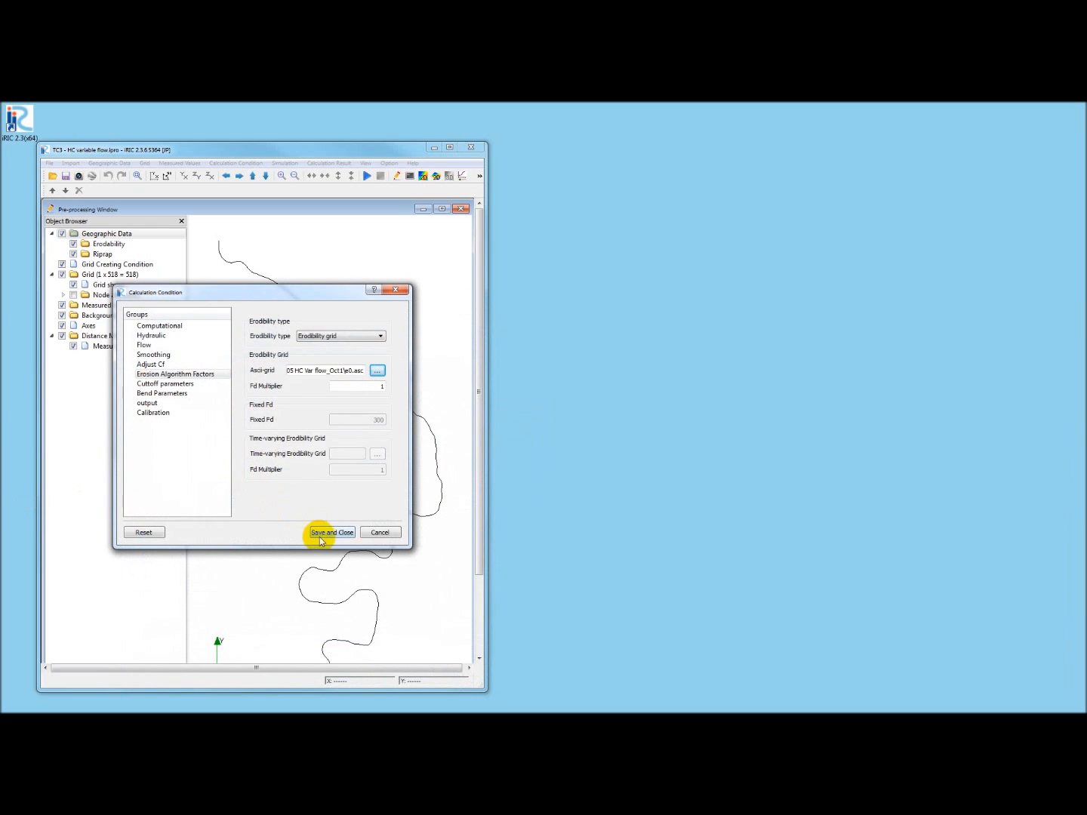
click(324, 533)
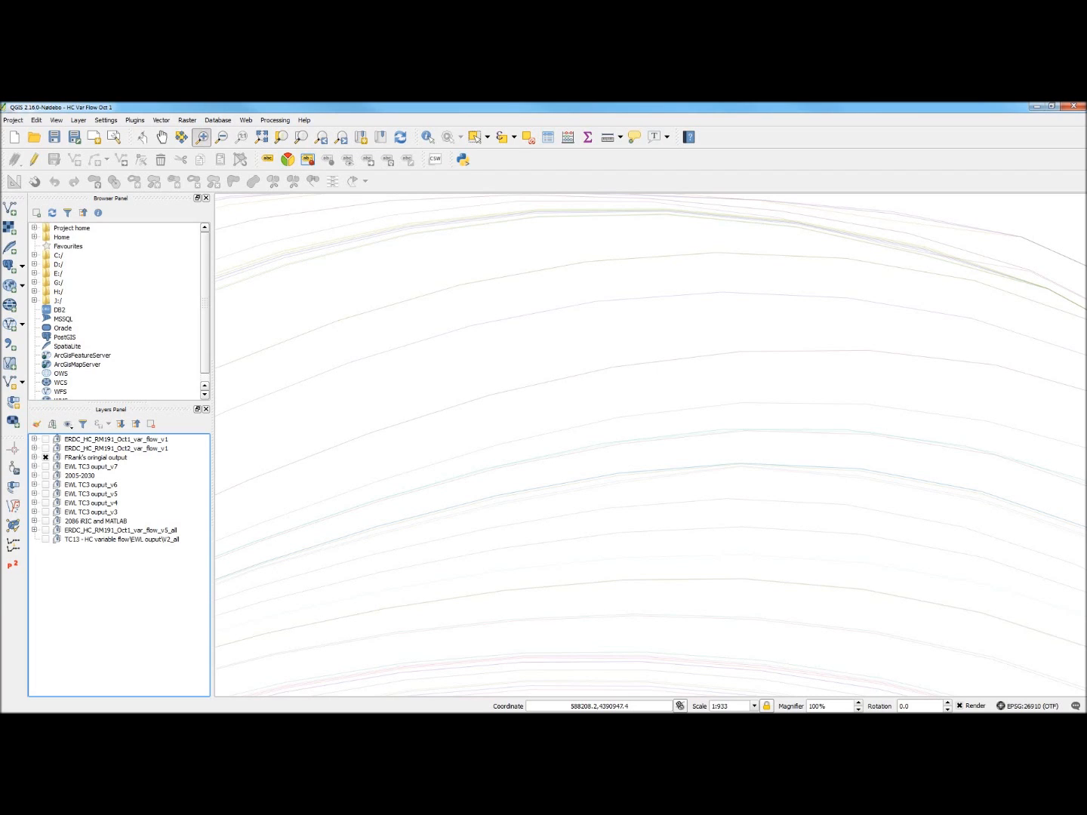
- Toggle the EWL TC3 ouput_v7 layer on and off repeatedly to compare its centerlines with the others
click(46, 467)
click(45, 466)
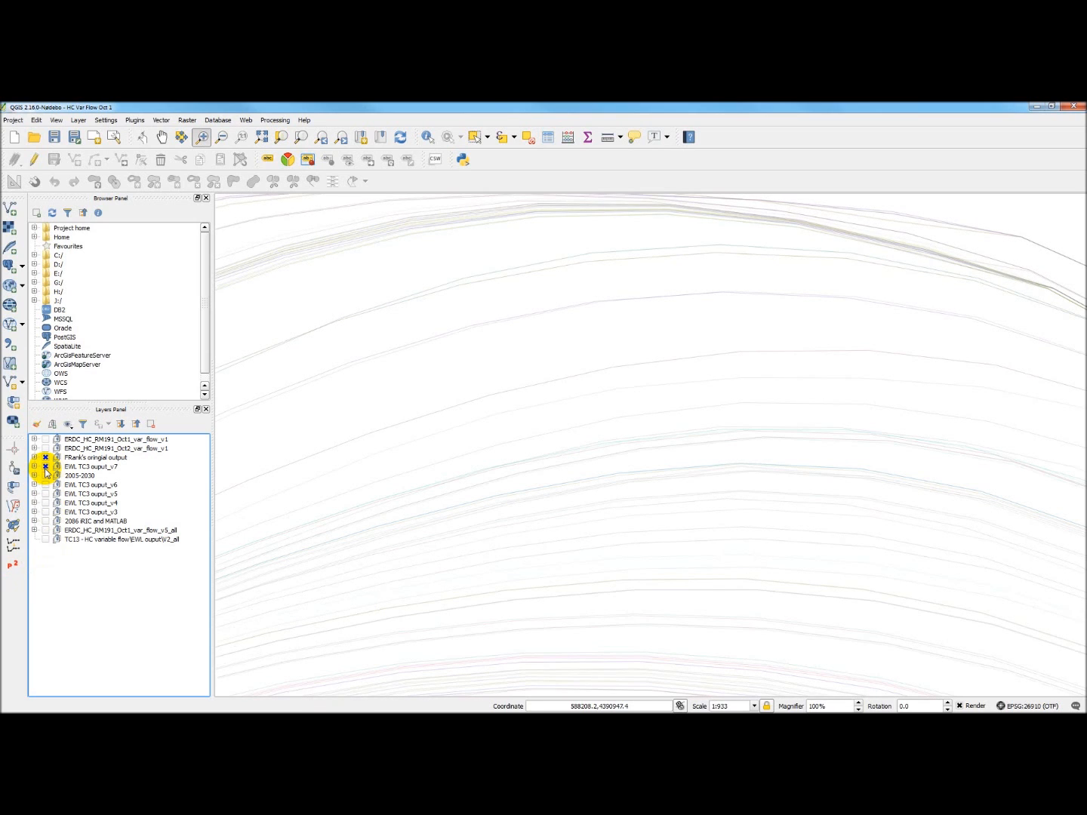
click(44, 466)
click(45, 468)
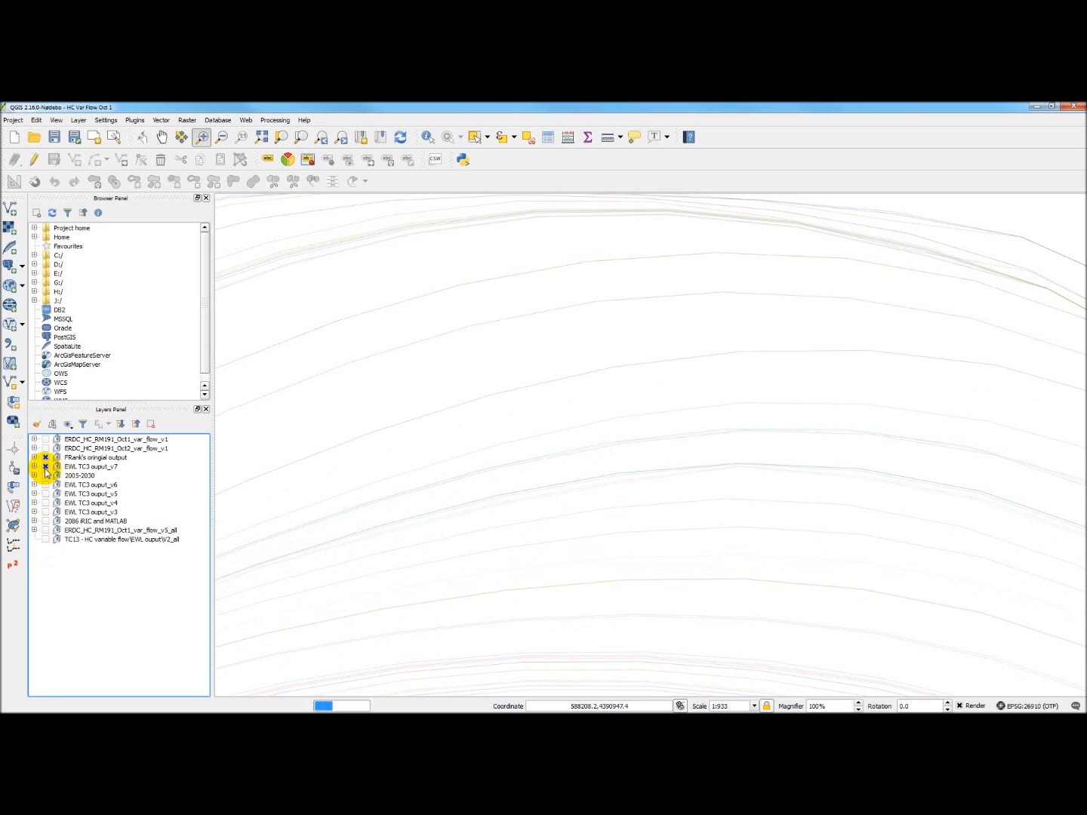
click(46, 468)
click(45, 467)
click(46, 467)
click(45, 467)
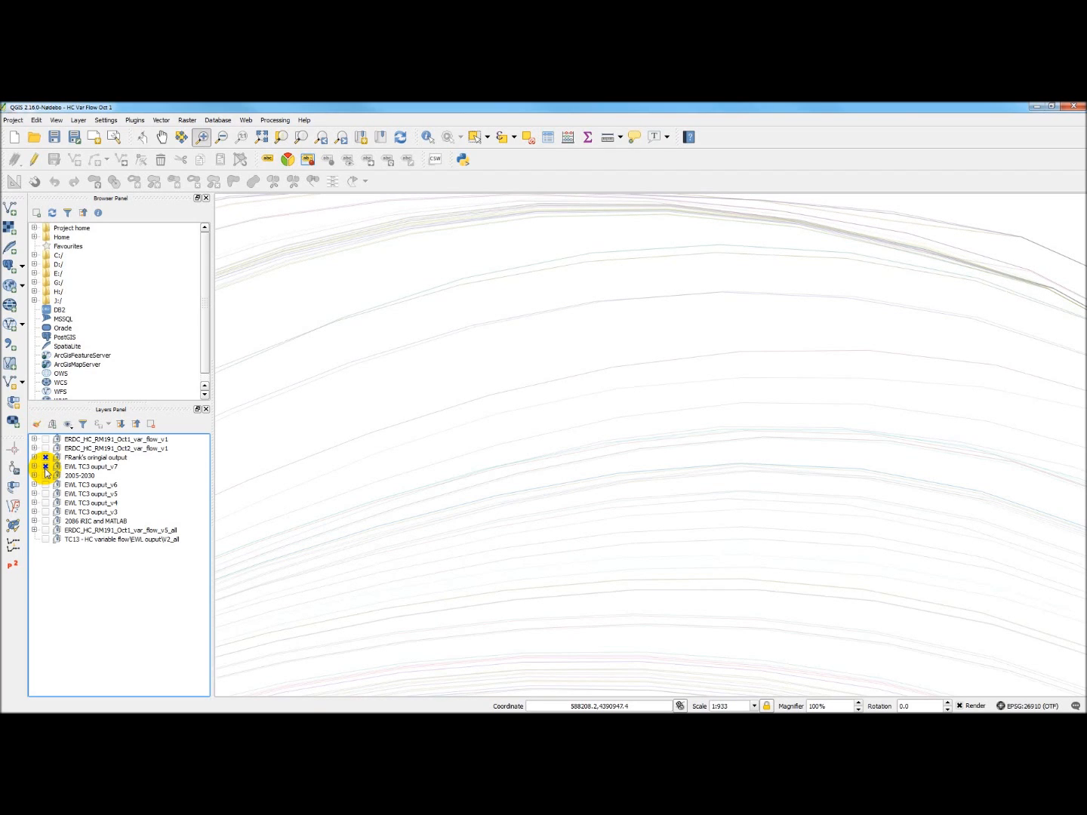